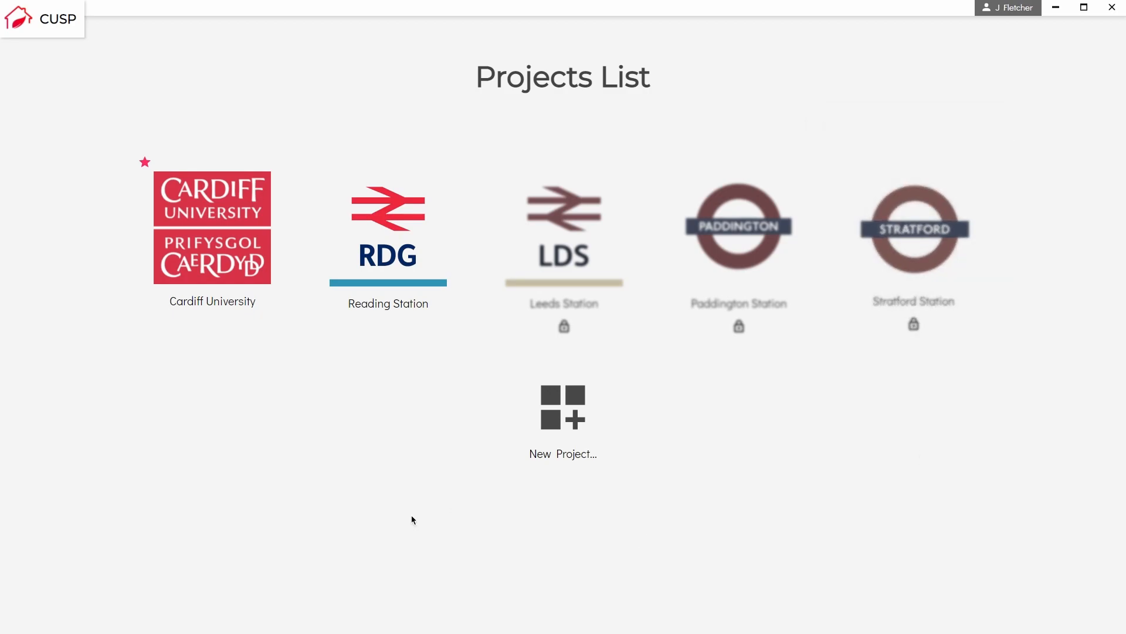
Open the Cardiff University project and sign in with the account username and password.
left_click(236, 233)
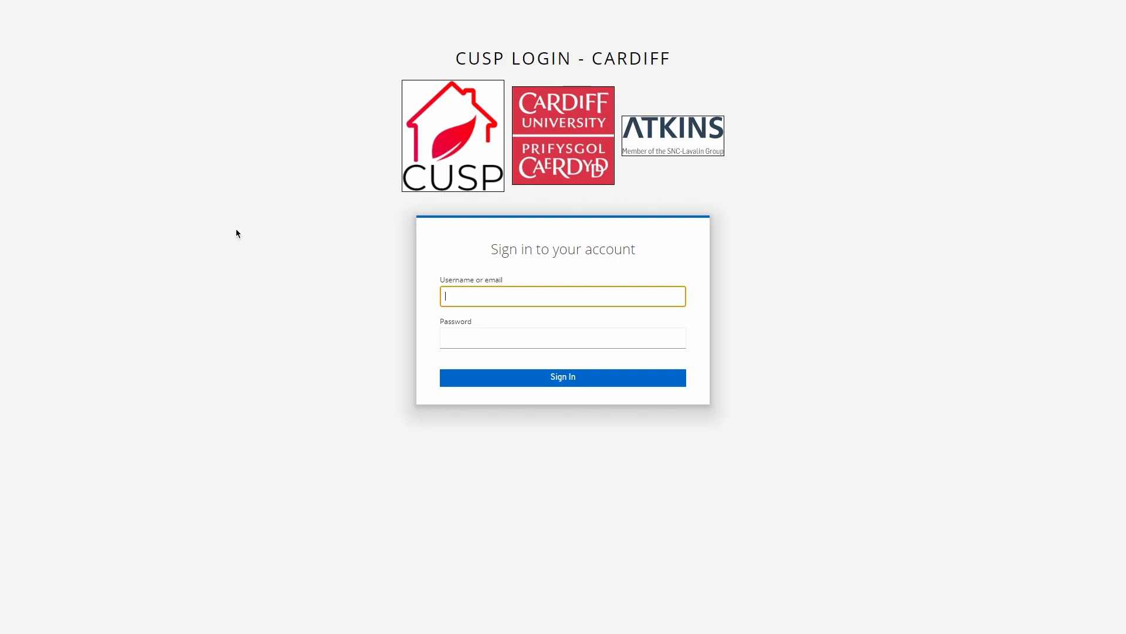
type("global")
key("Tab")
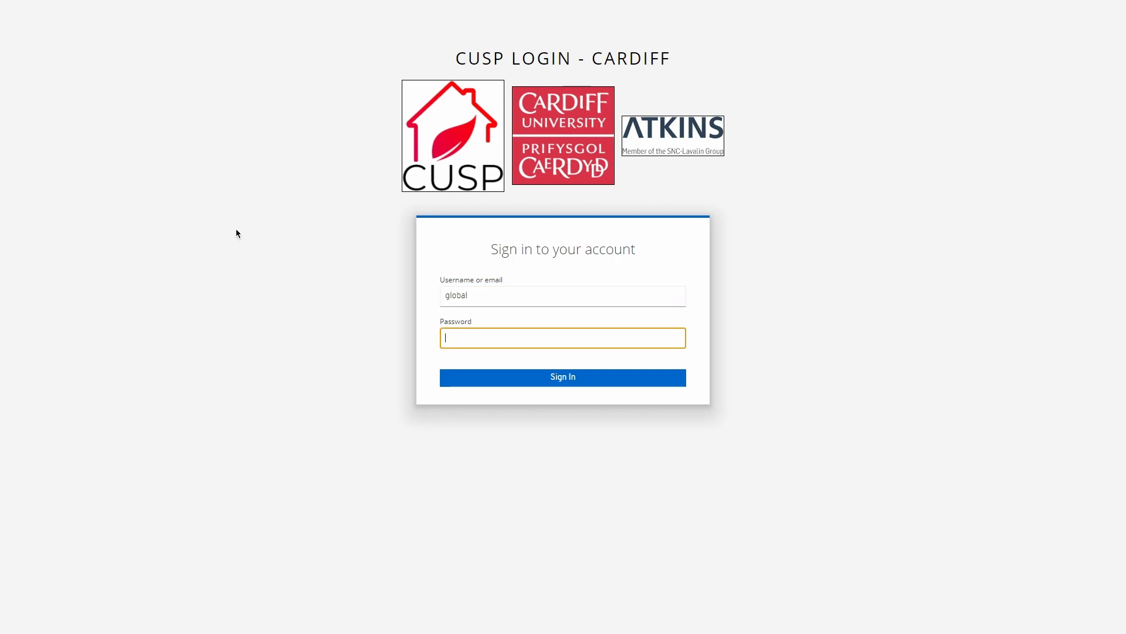
type("••••••••")
key("Return")
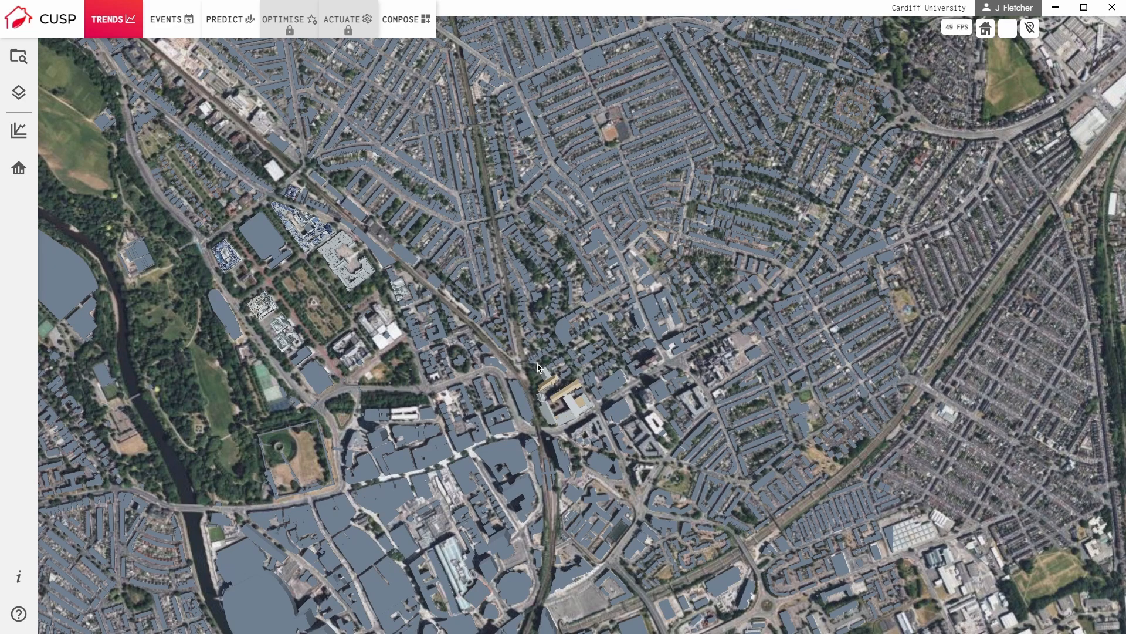
Examine the Cardiff city map from above and the university campus buildings in 3D perspective.
left_click_drag(546, 374, 634, 392)
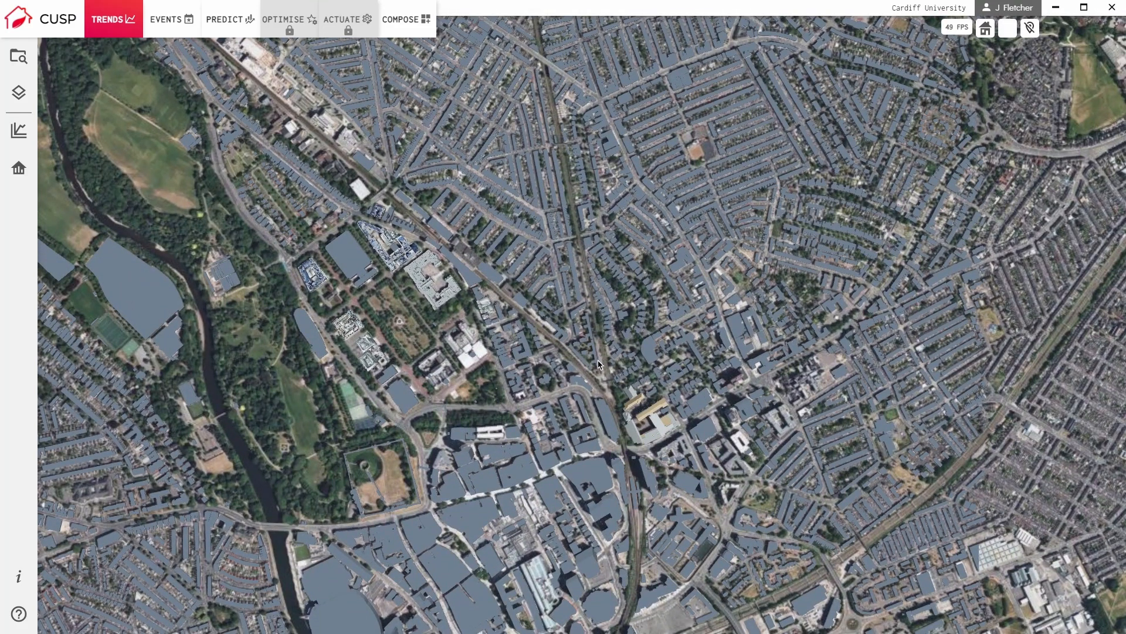
scroll(599, 364, "up", 6)
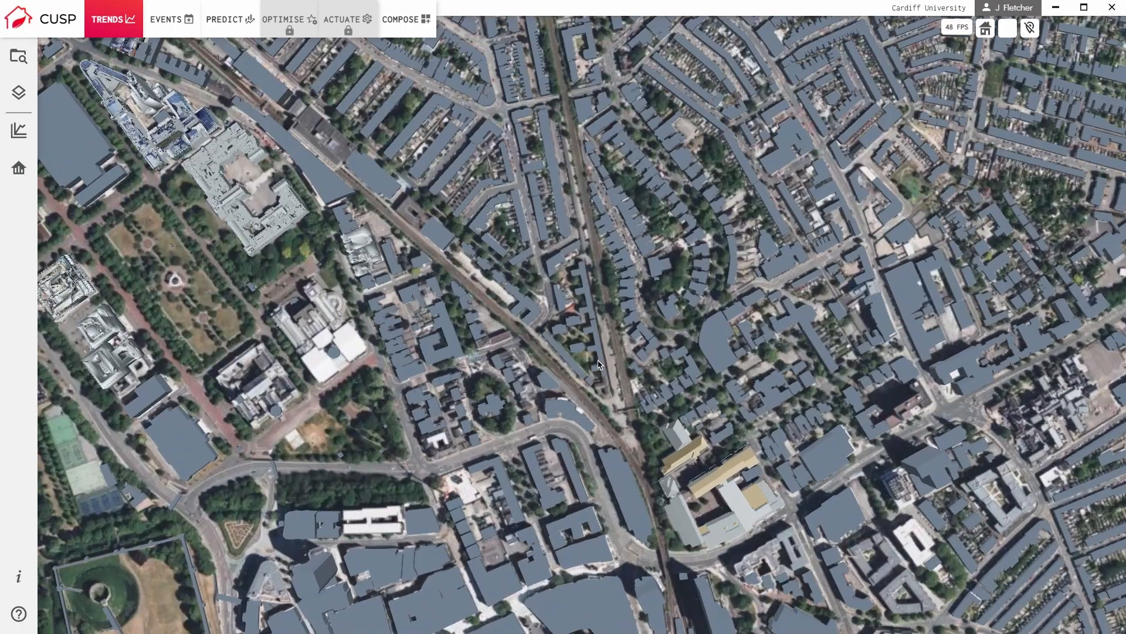
scroll(599, 364, "down", 5)
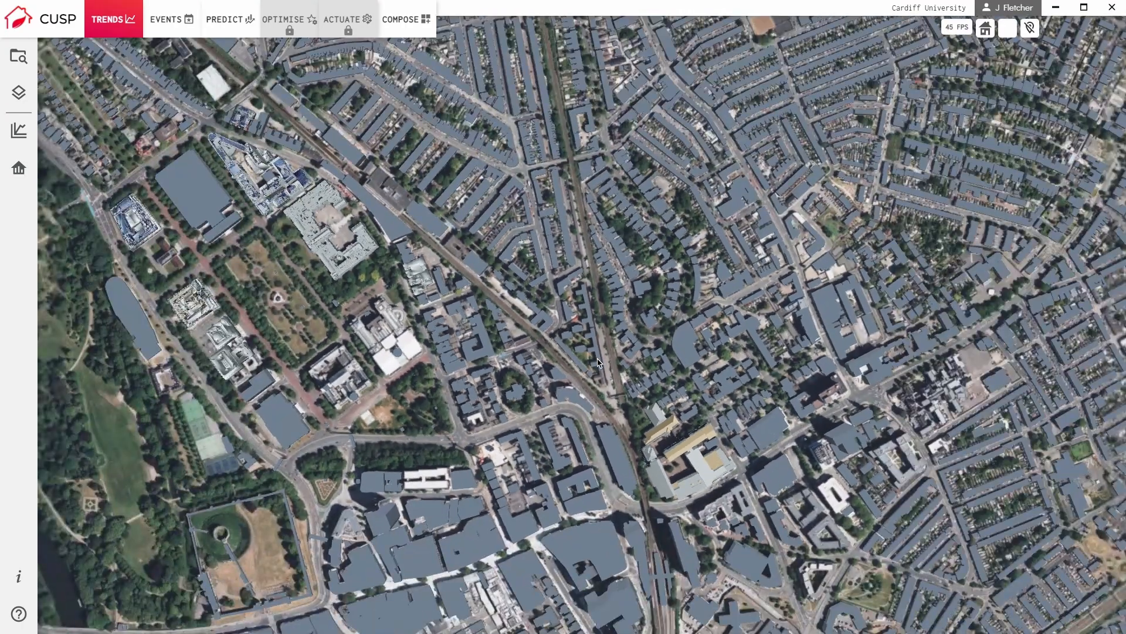
middle_click_drag(594, 356, 450, 198)
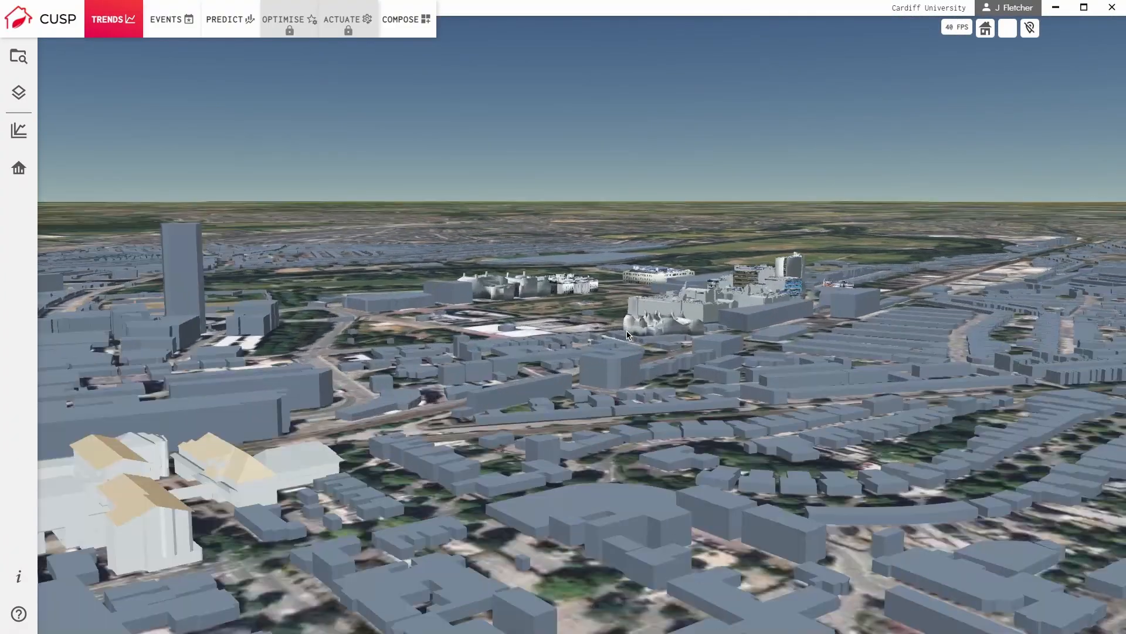
left_click_drag(626, 335, 628, 481)
middle_click_drag(563, 346, 655, 406)
scroll(579, 405, "up", 2)
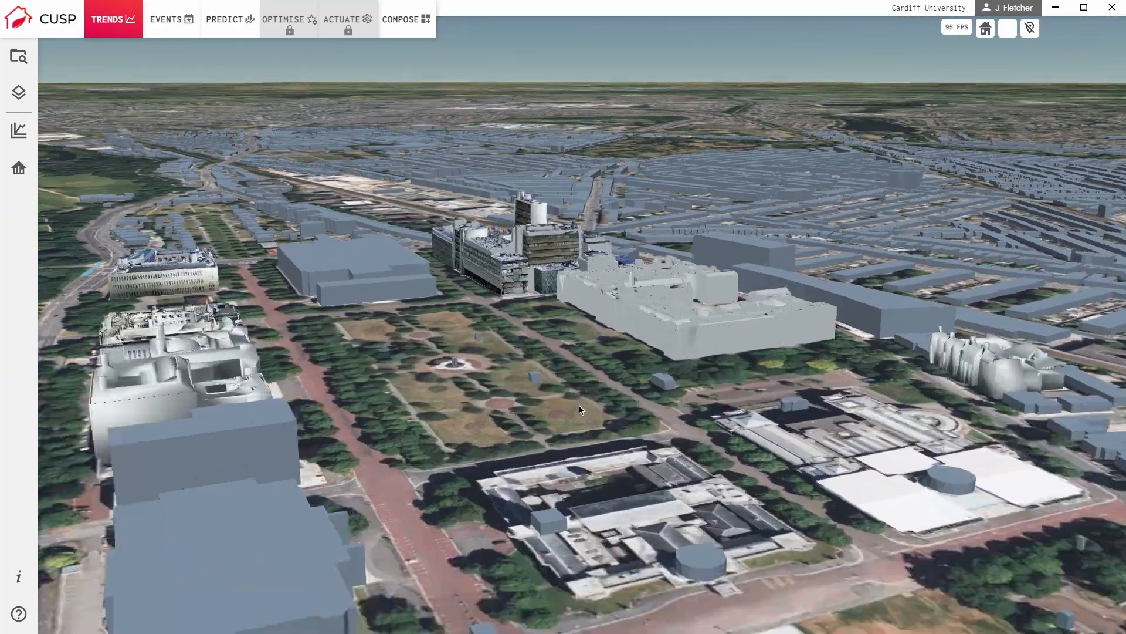
middle_click_drag(583, 409, 690, 407)
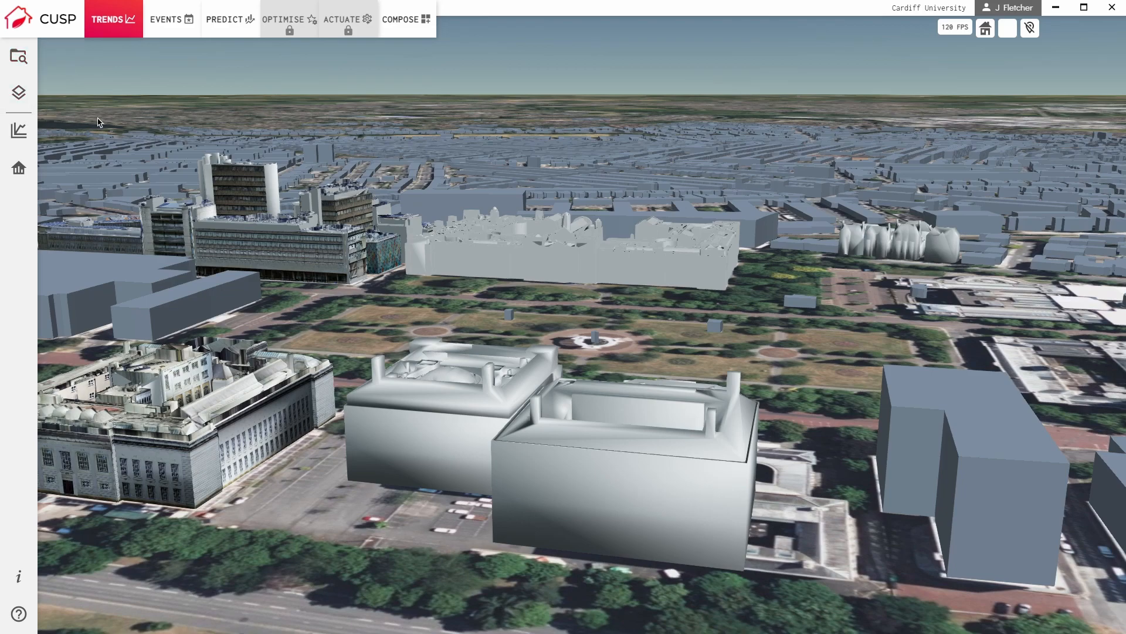
Open the directory and expand CardiffUniversityCampus to browse its streets and districts.
left_click(34, 68)
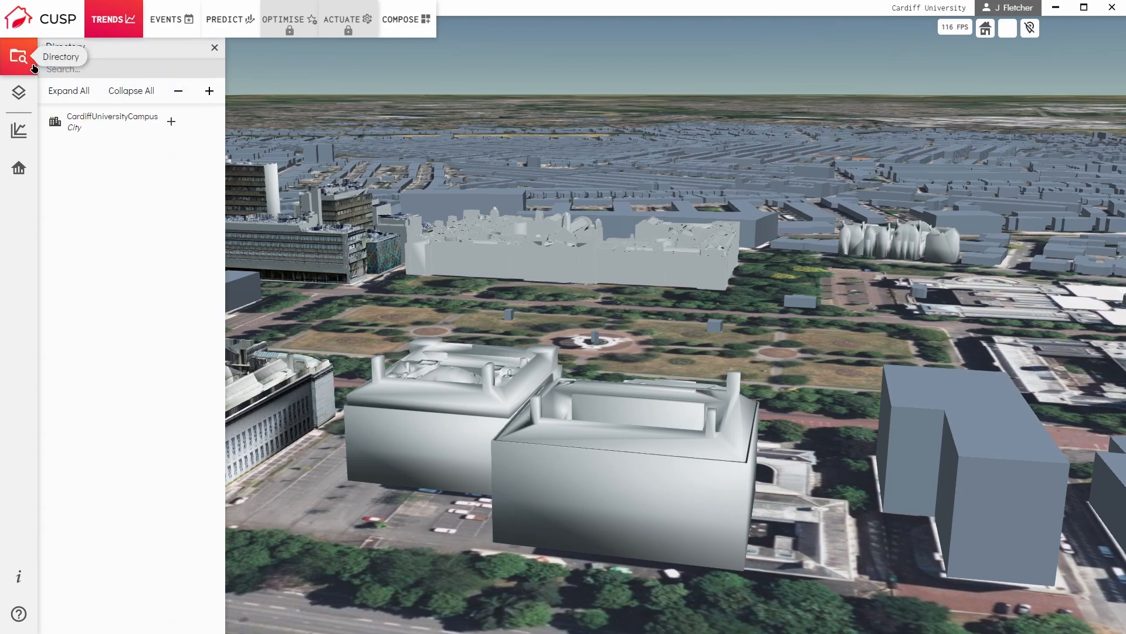
left_click(150, 127)
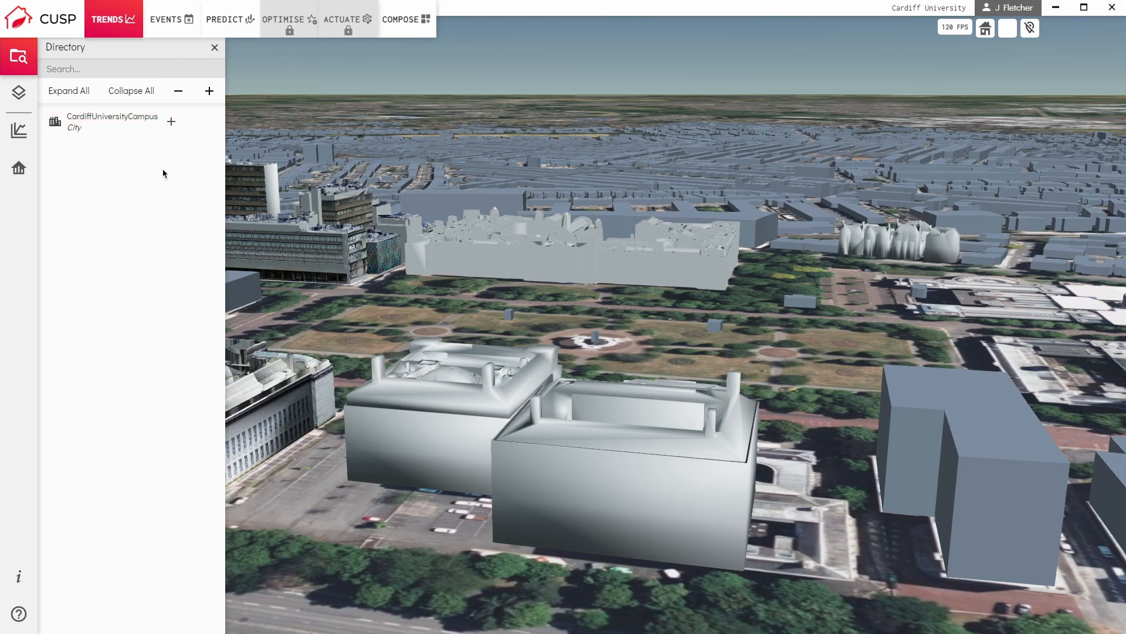
left_click(171, 122)
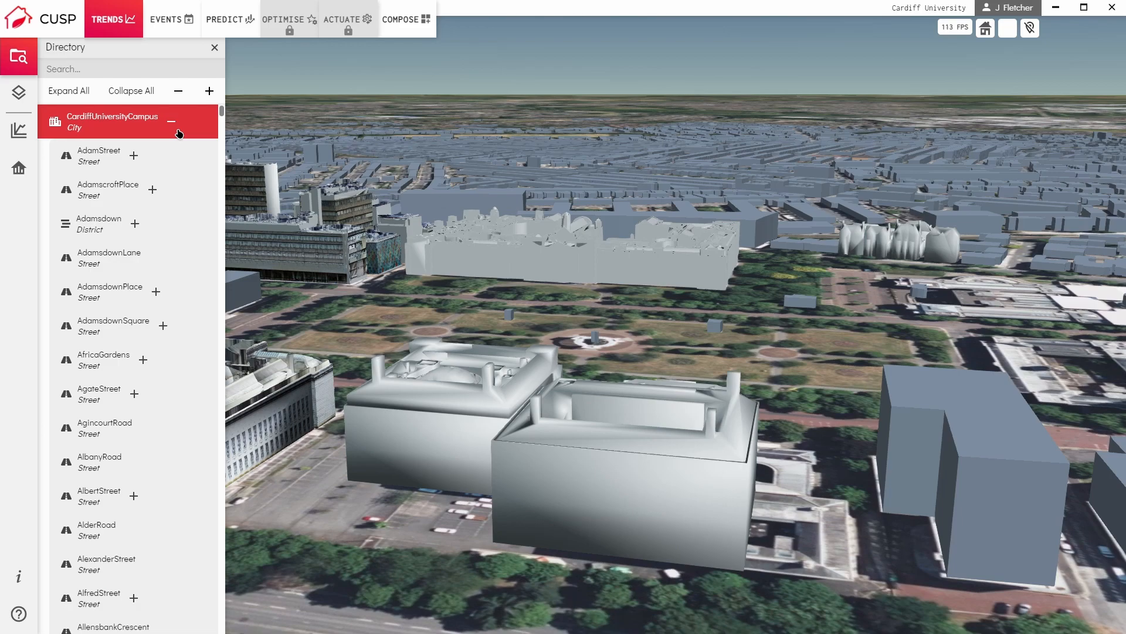
scroll(179, 134, "down", 12)
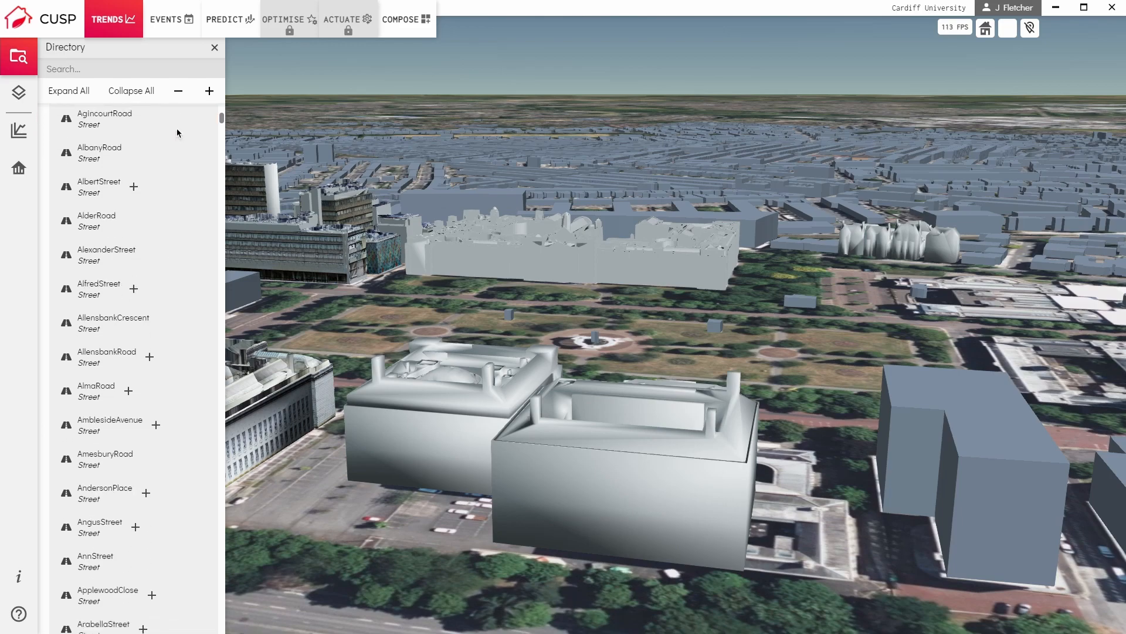
scroll(179, 134, "up", 8)
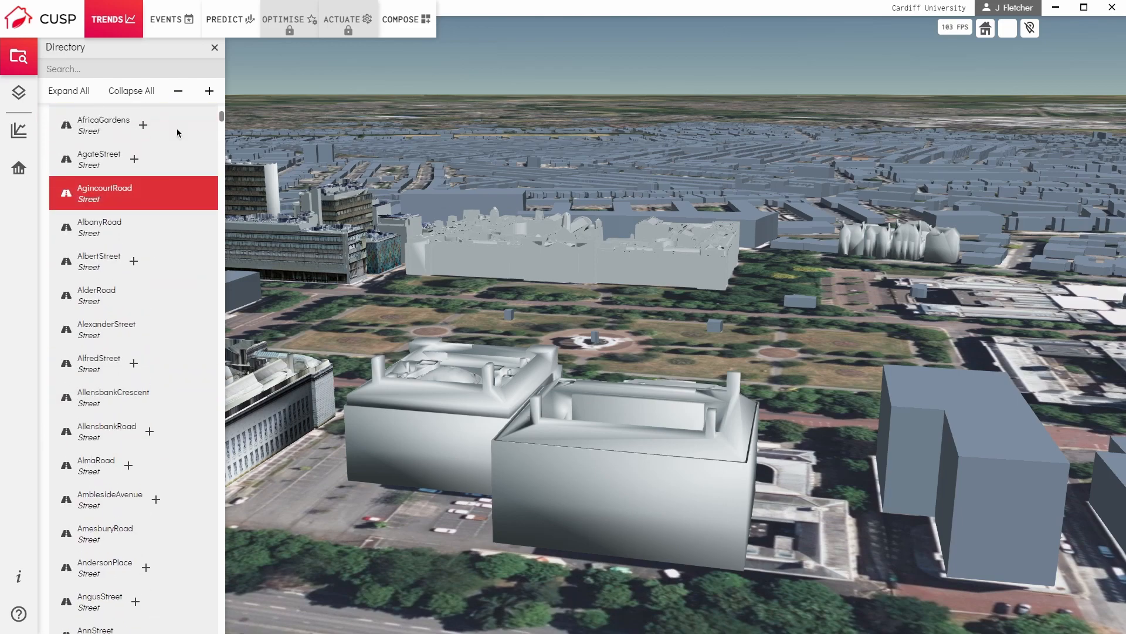
scroll(179, 133, "up", 3)
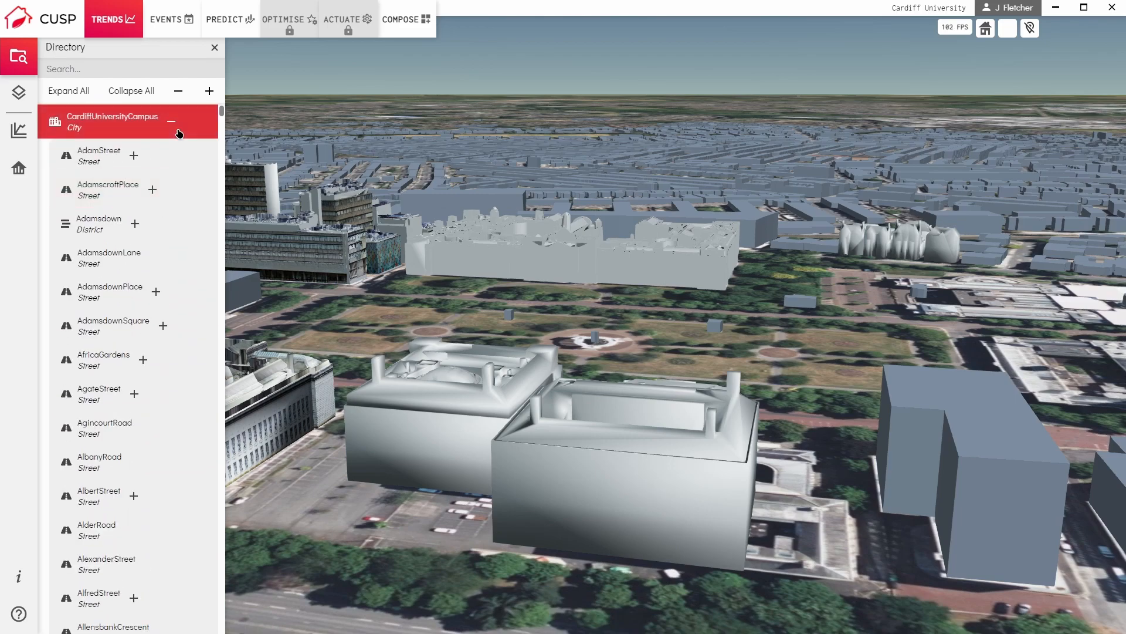
Expand AdamStreet and AdamscroftPlace in the directory to view their street segments, collapsing each one again.
left_click(138, 160)
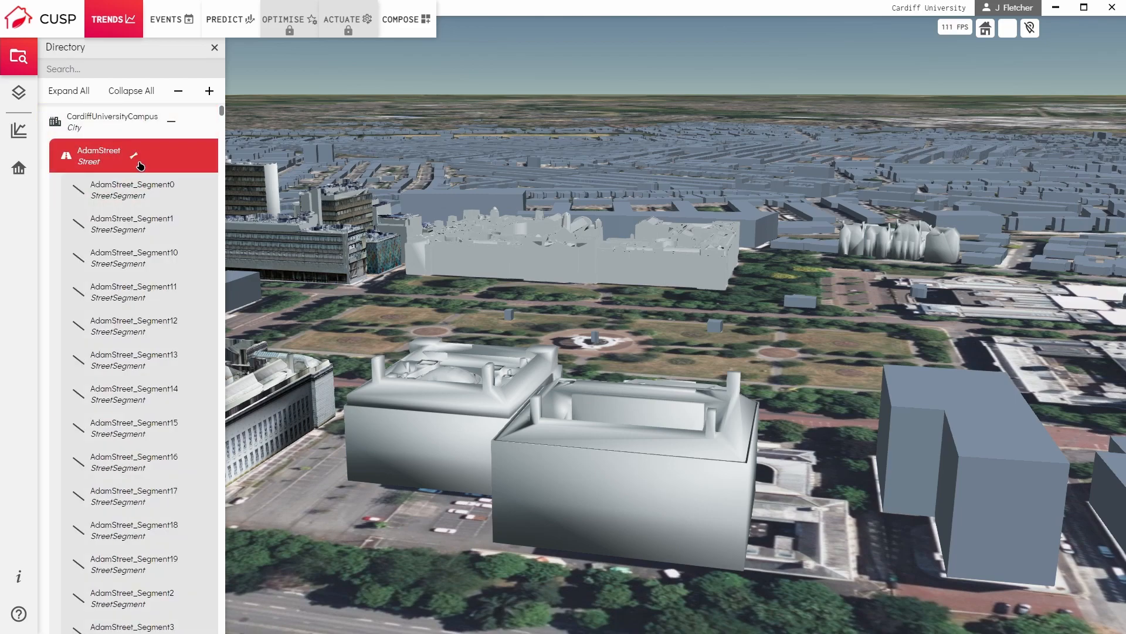
left_click(139, 163)
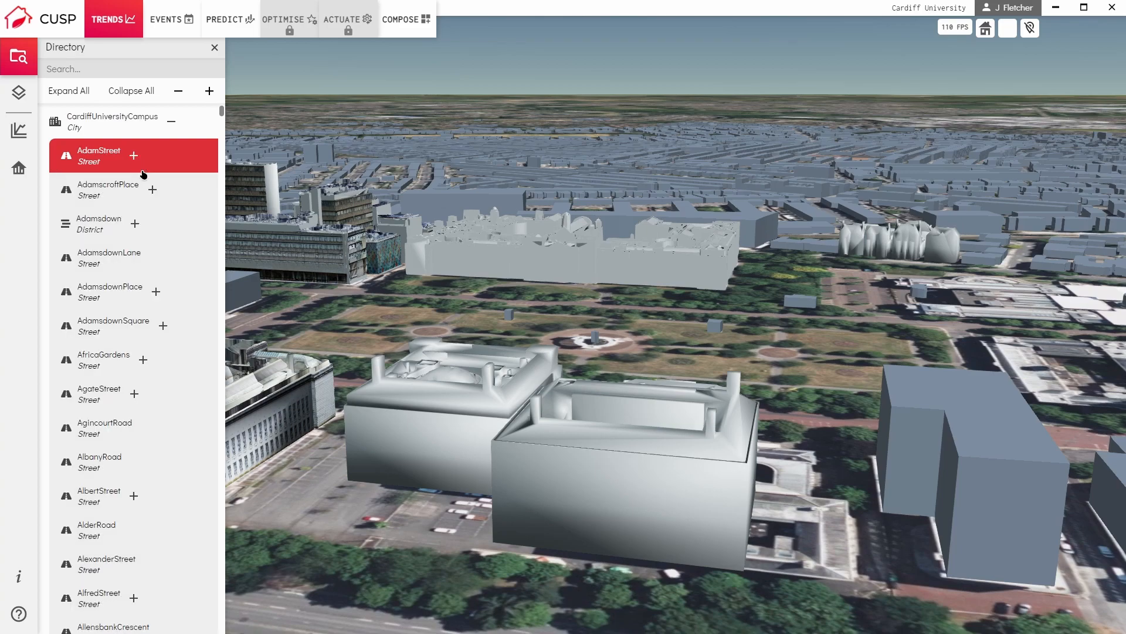
left_click(163, 202)
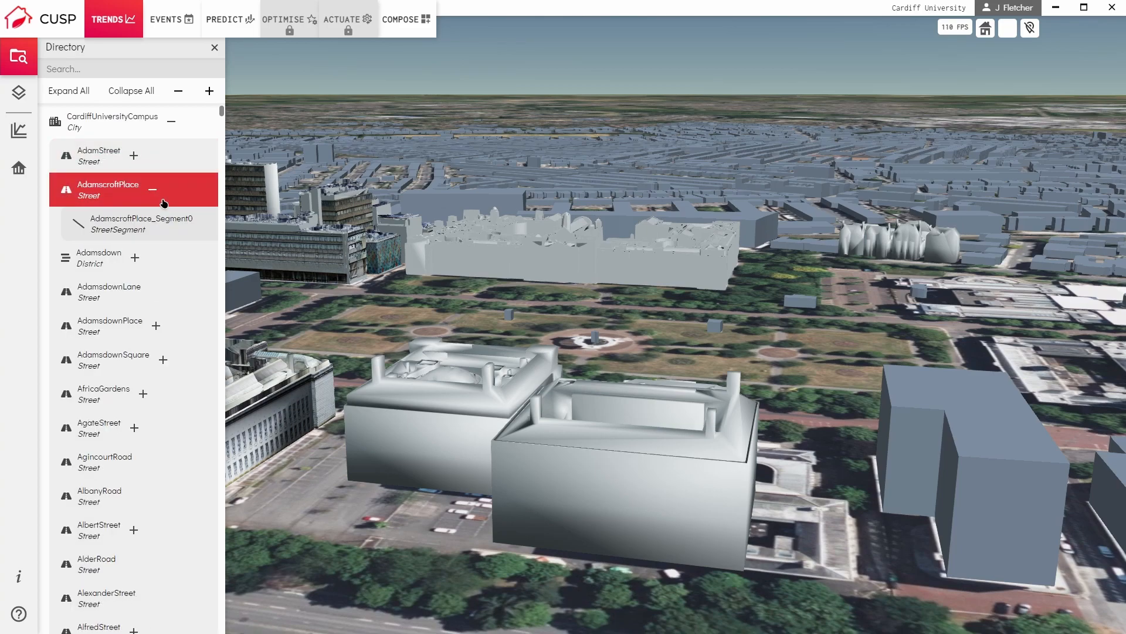
left_click(164, 203)
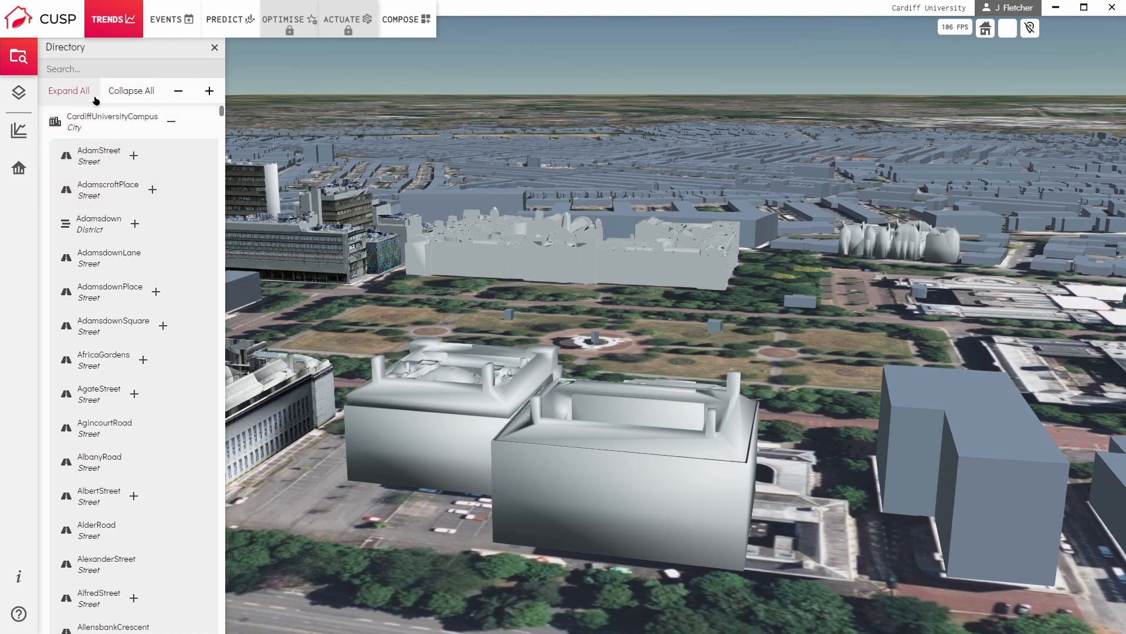
Expand every level of the directory tree, look through it and collapse the whole tree again.
left_click(70, 91)
mouse_move(228, 121)
left_mouse_down()
mouse_move(237, 315)
mouse_move(229, 107)
left_mouse_up()
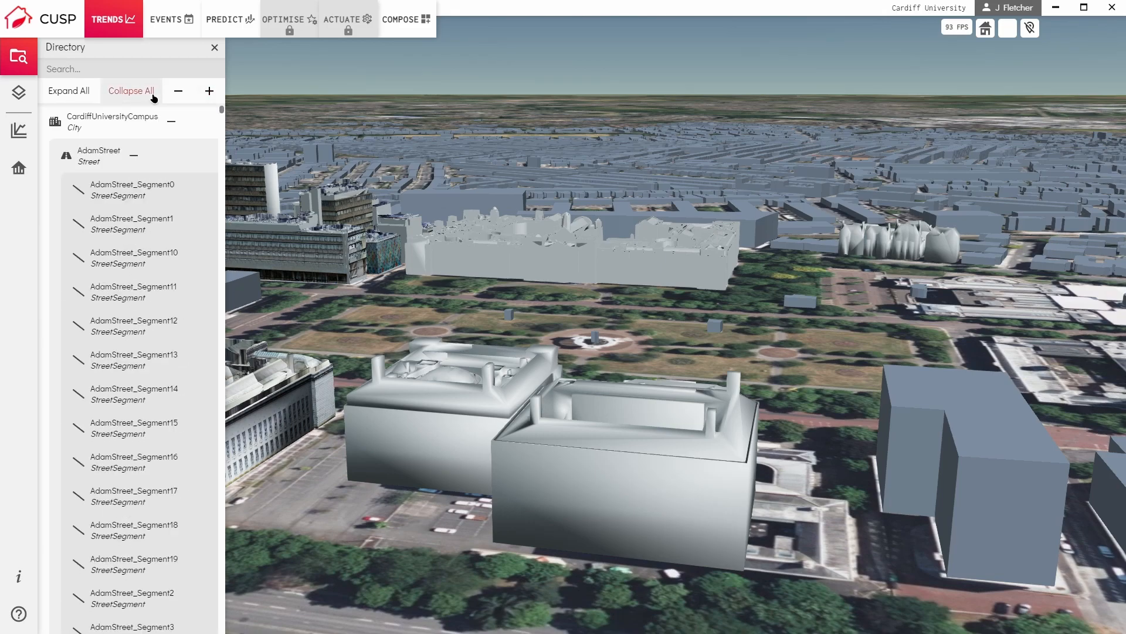
left_click(131, 91)
Expand CardiffUniversityCampus and try smaller and larger text sizes for the directory list.
left_click(183, 133)
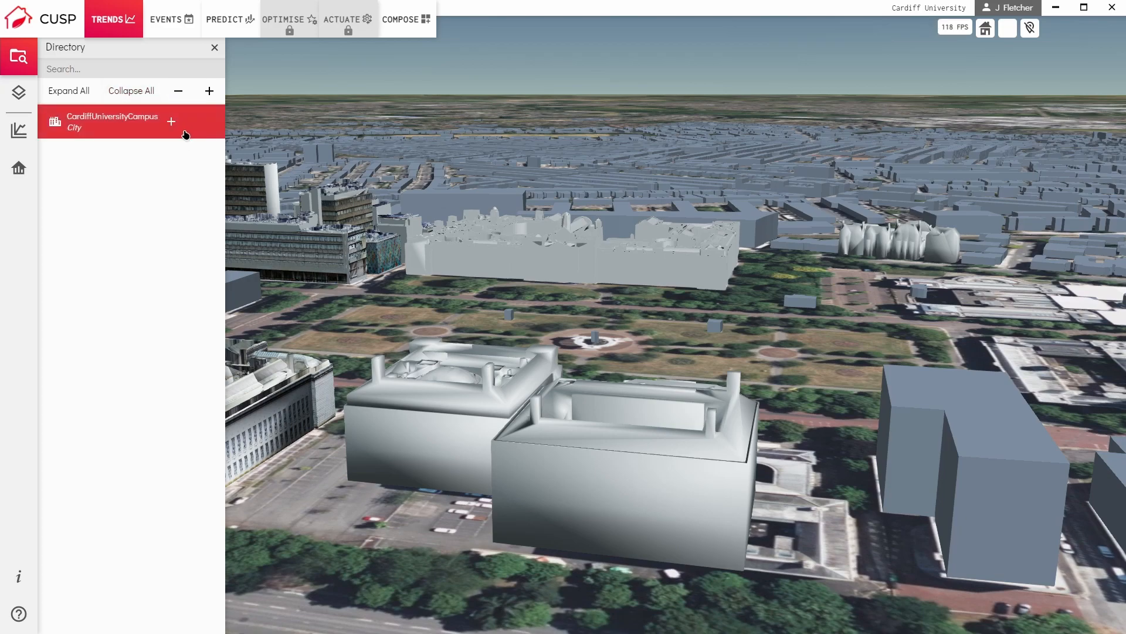
left_click(186, 100)
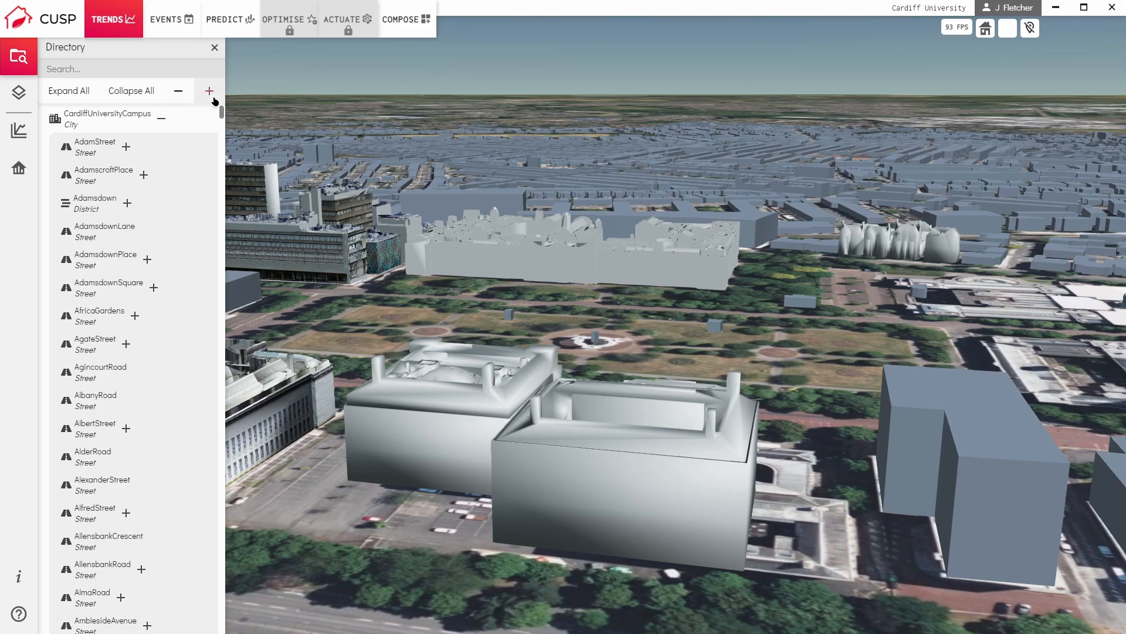
left_click(211, 96)
left_click(214, 98)
left_click(213, 98)
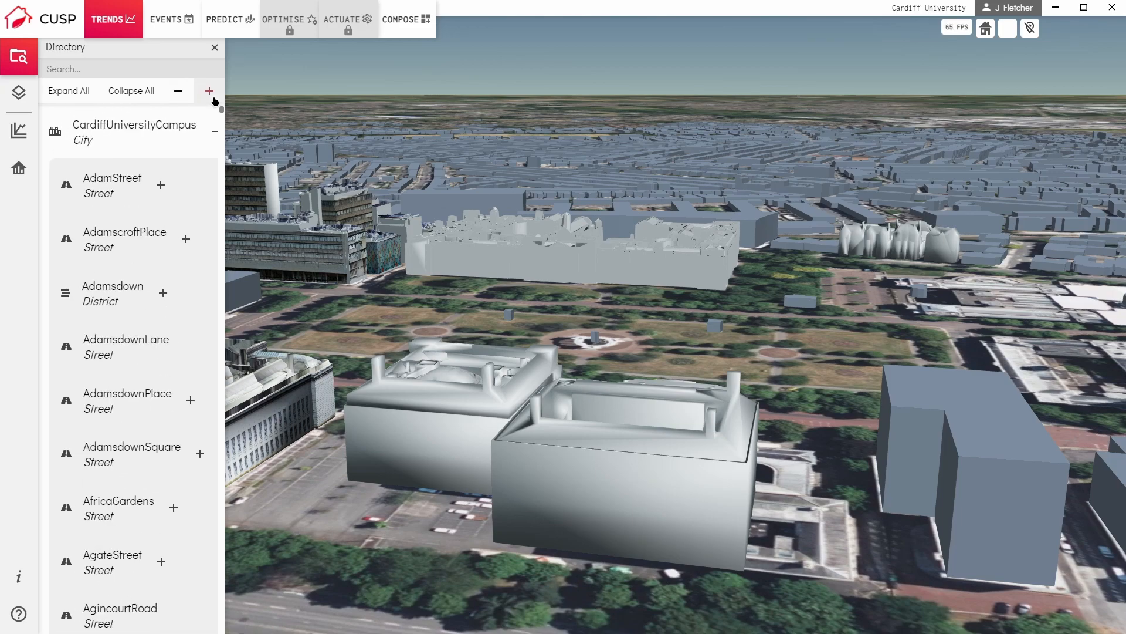
left_click(189, 100)
left_click(188, 100)
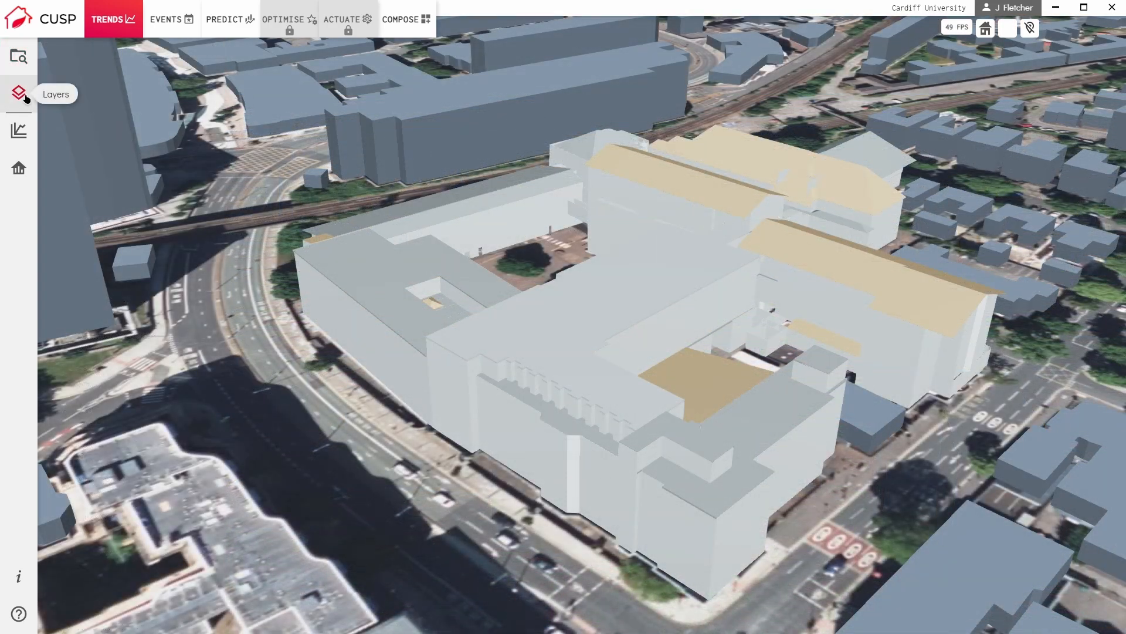
Open the layer selection, turn on the University Buildings layer and turn off the Background Buildings layer.
left_click(26, 97)
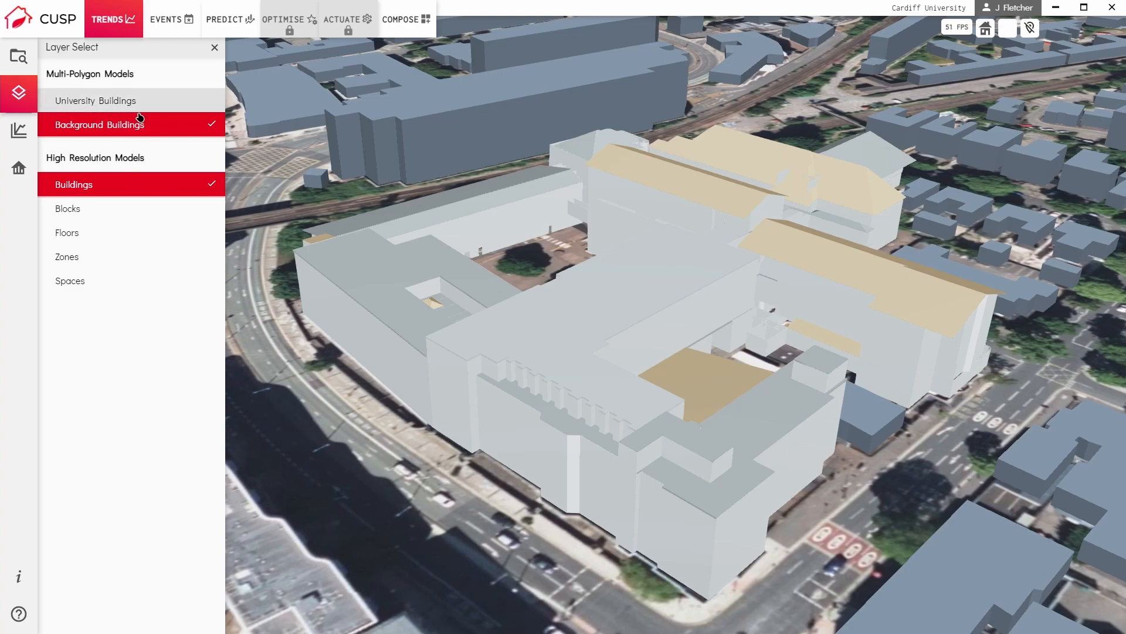
left_click(140, 112)
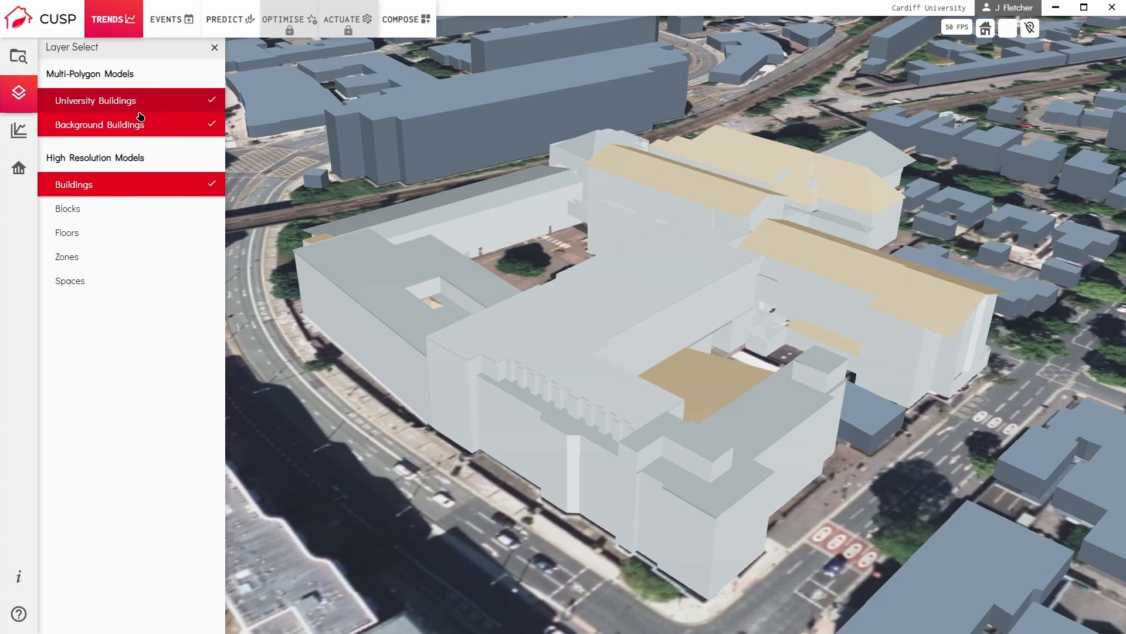
left_click(137, 125)
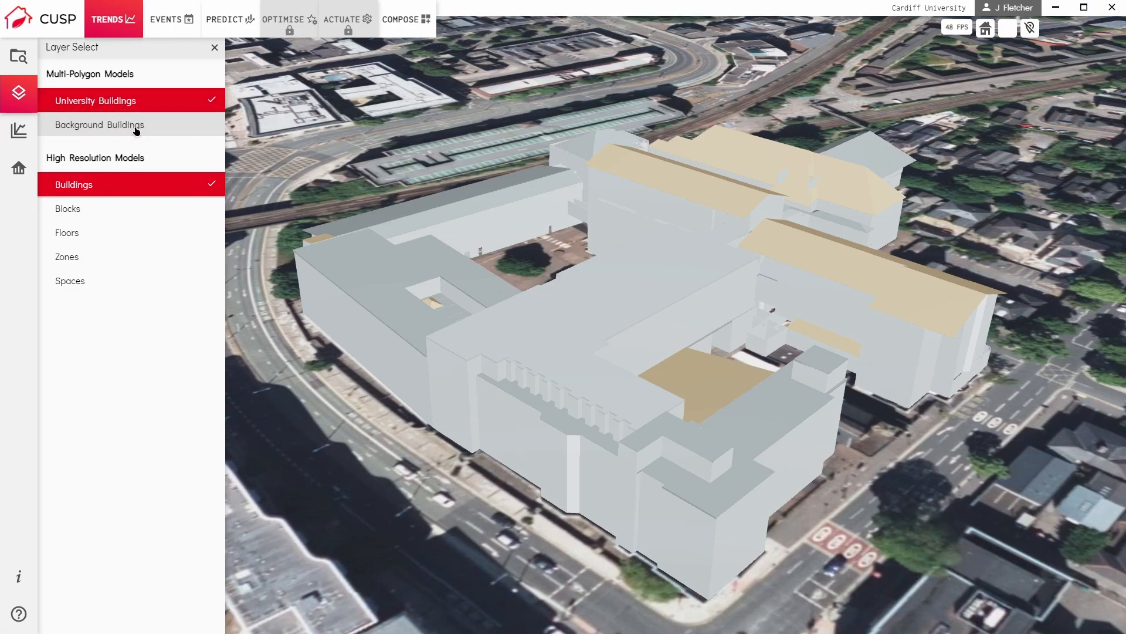
scroll(505, 257, "down", 5)
left_click_drag(515, 233, 523, 309)
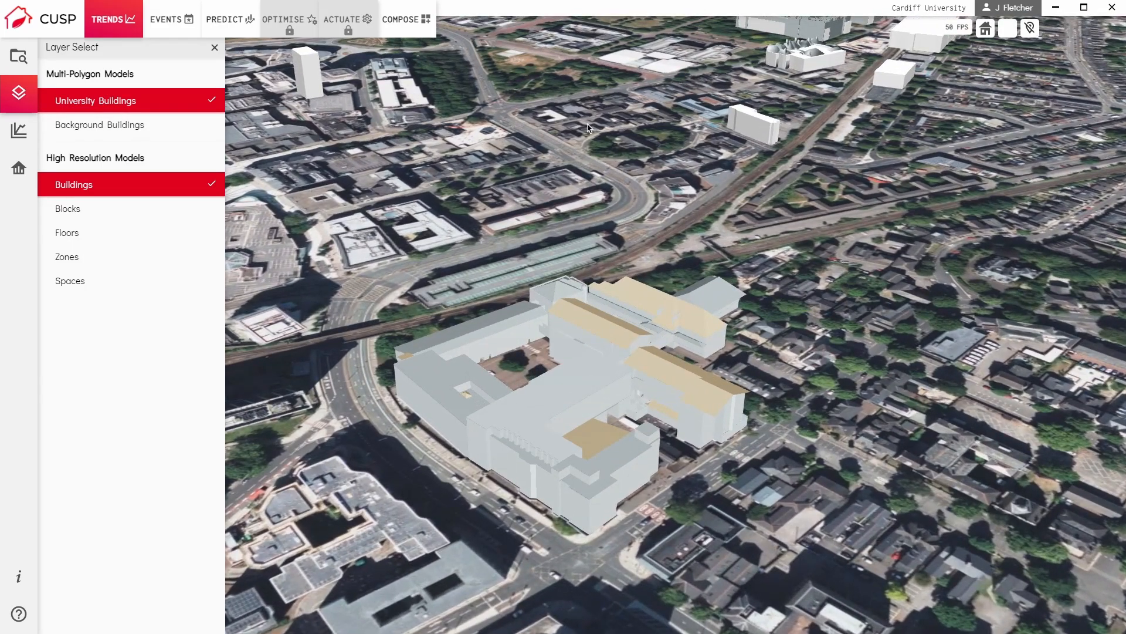
Toggle the visibility of the University Buildings layer and leave it turned off.
left_click(134, 109)
left_click(134, 109)
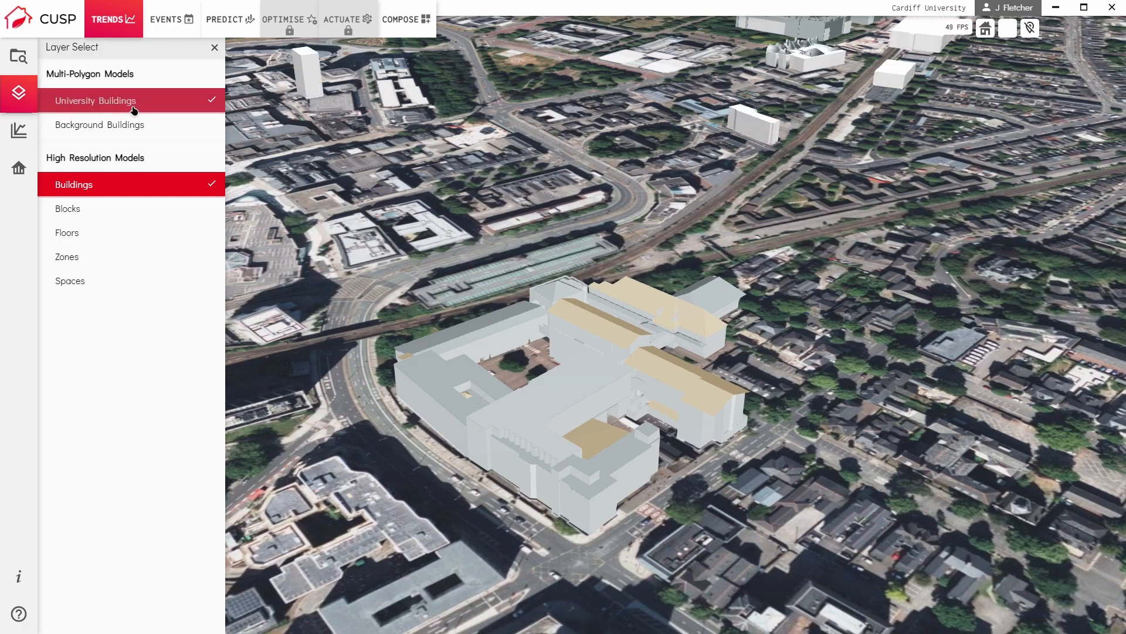
scroll(530, 378, "up", 2)
scroll(529, 378, "up", 3)
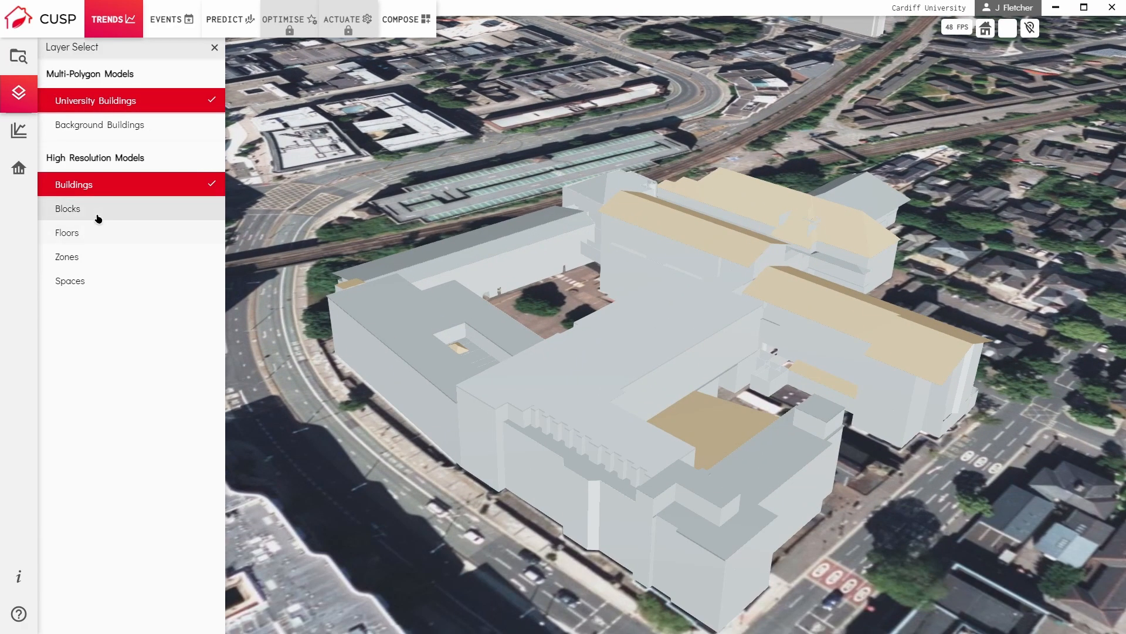
left_click(118, 106)
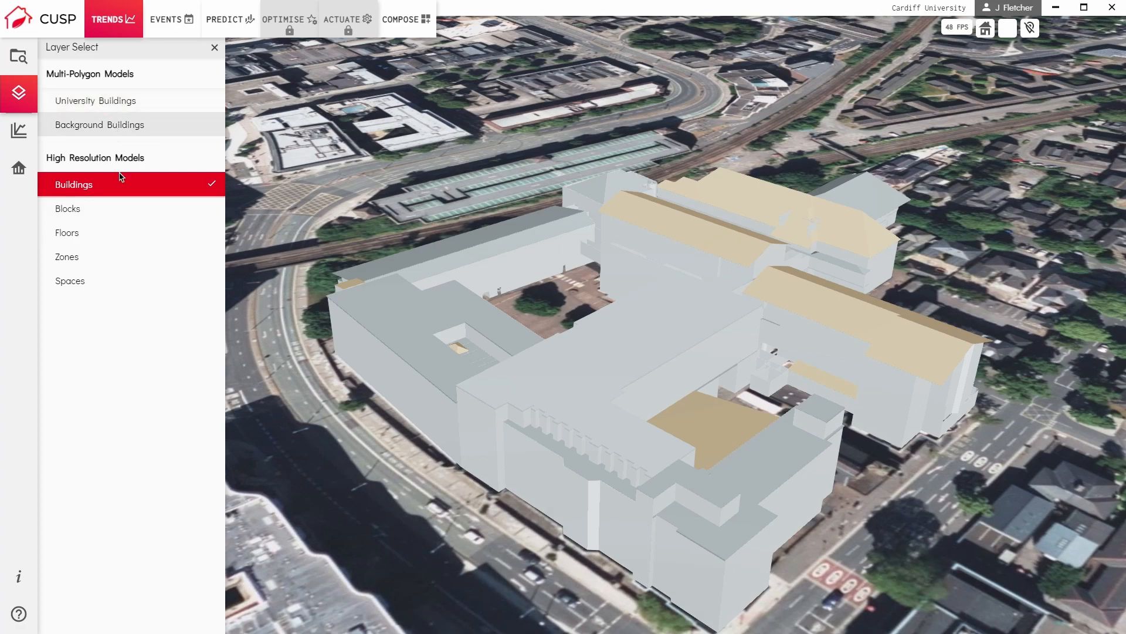
Switch the high resolution model from Buildings to Blocks, Floors and Spaces in turn.
left_click(119, 211)
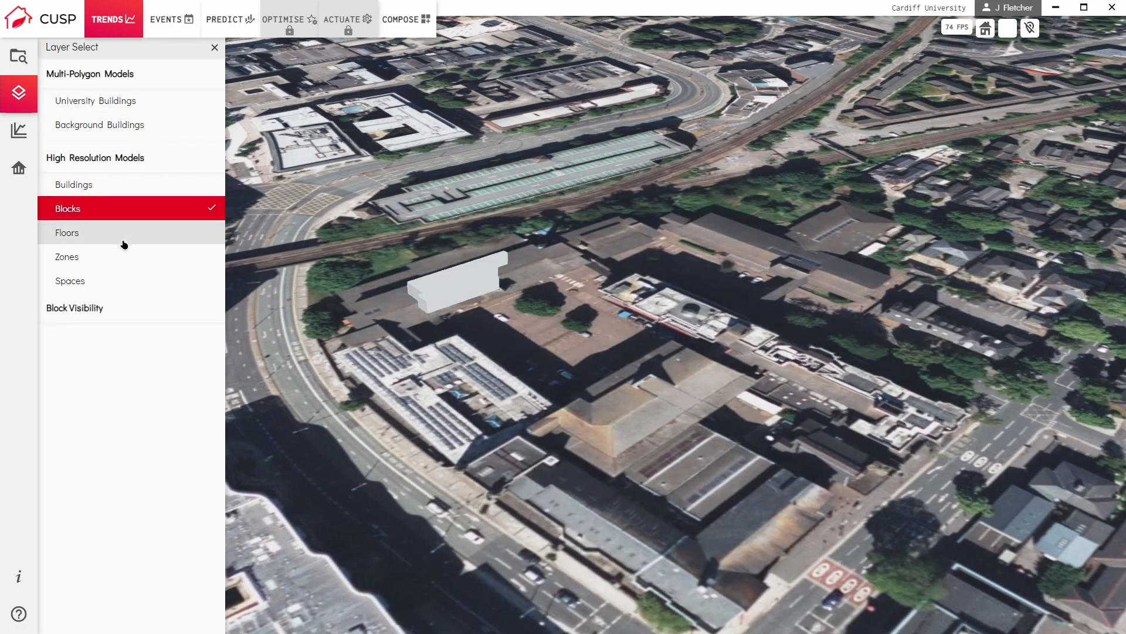
left_click(117, 235)
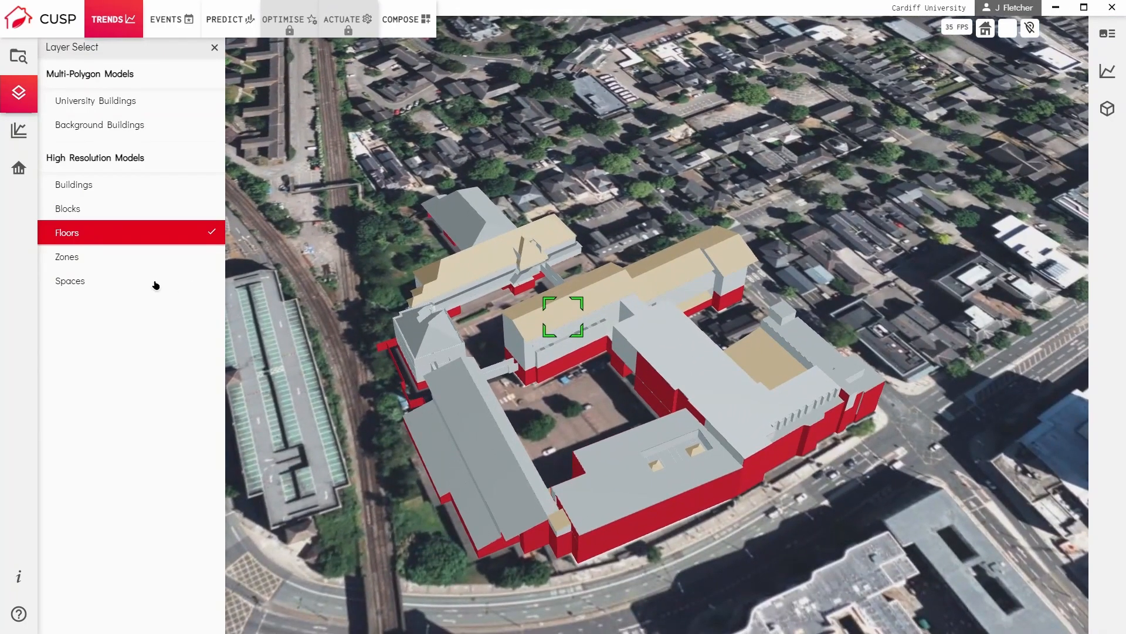
left_click(101, 290)
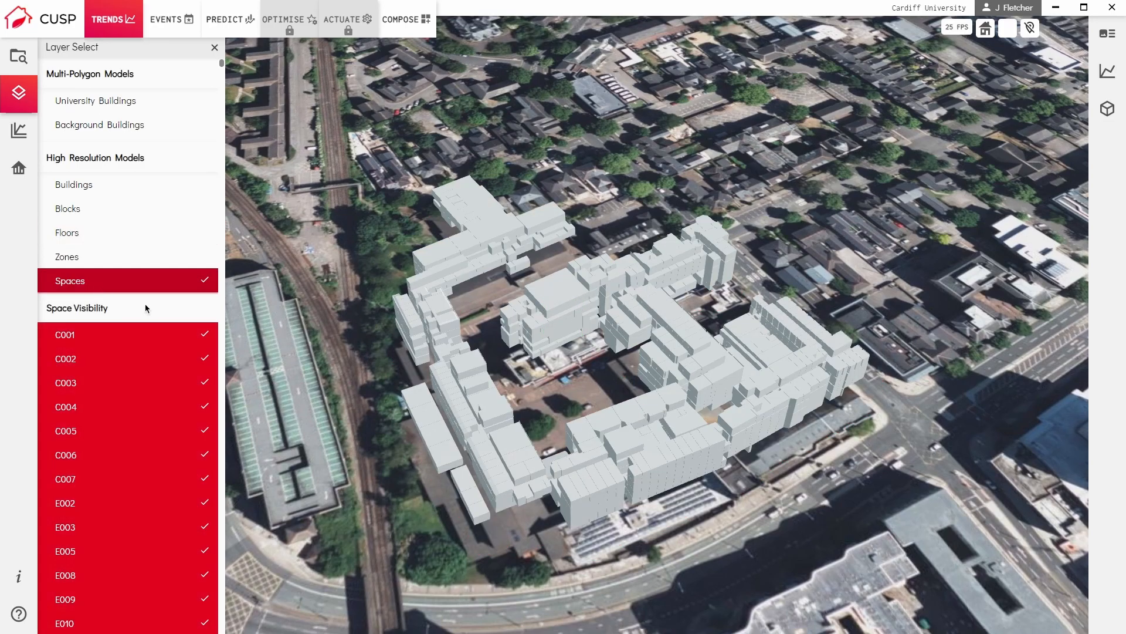
Examine the Spaces model of the building up close and select an individual space.
scroll(556, 409, "up", 3)
scroll(556, 409, "up", 1)
middle_click_drag(556, 409, 433, 392)
double_click(429, 385)
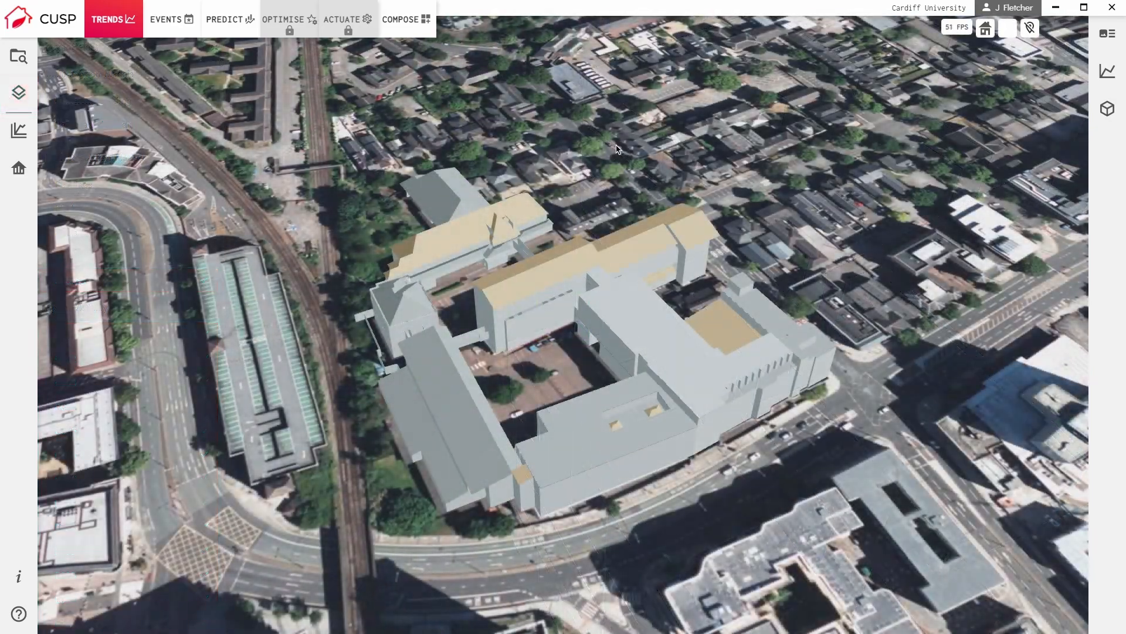
Select the entire high resolution building in the 3D view.
double_click(611, 294)
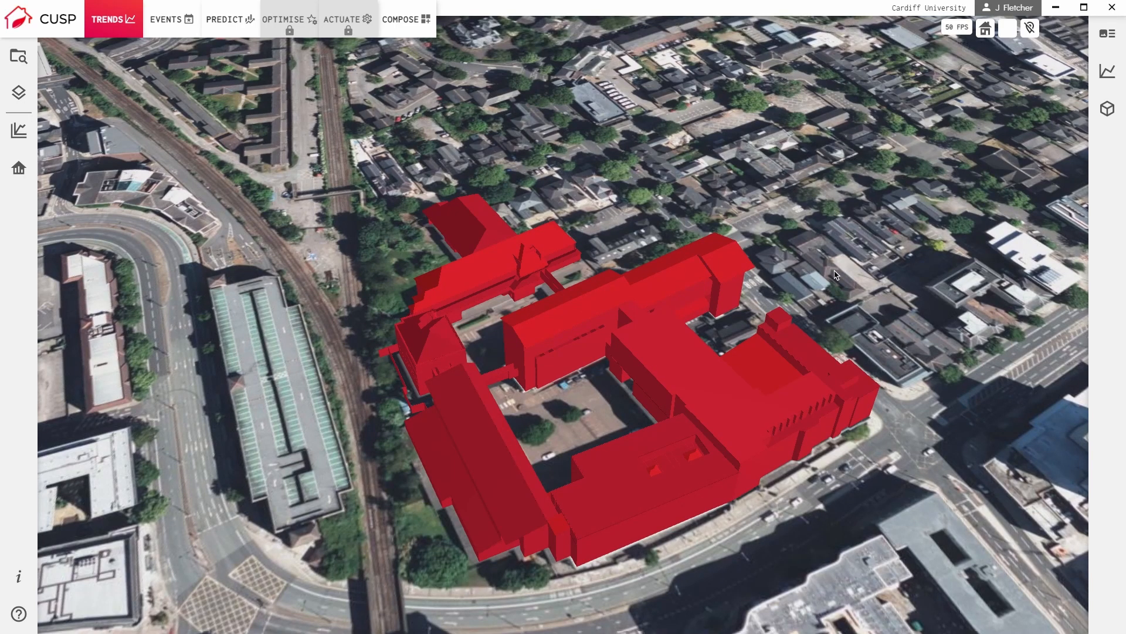
Open the entity details of the selected Queens building and review its available data types and assets.
left_click(1112, 40)
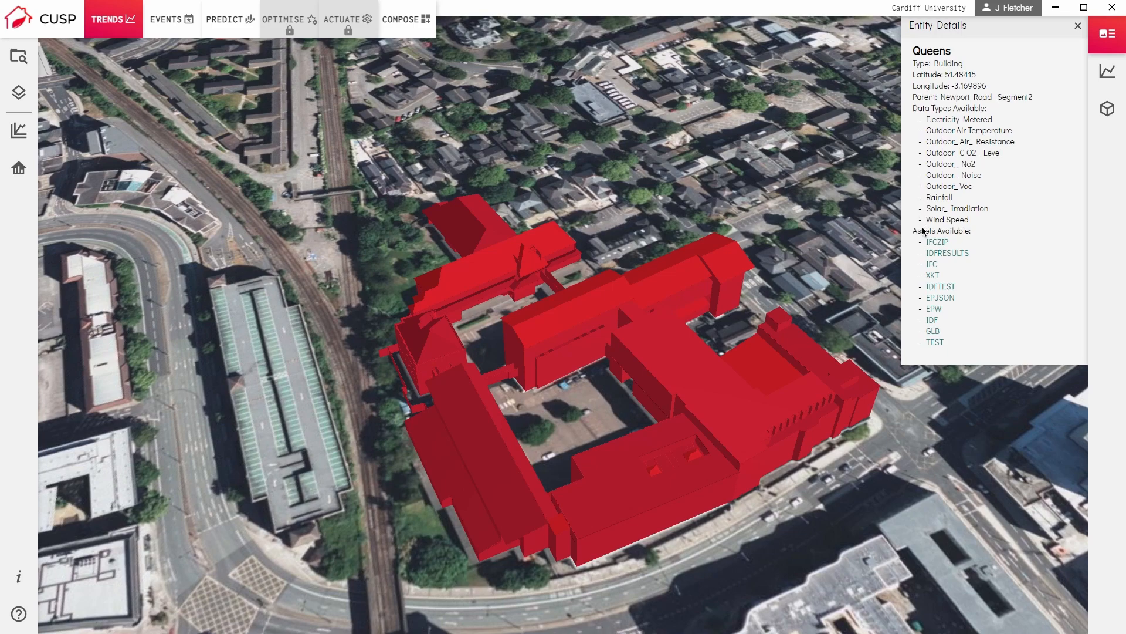
left_click(950, 303)
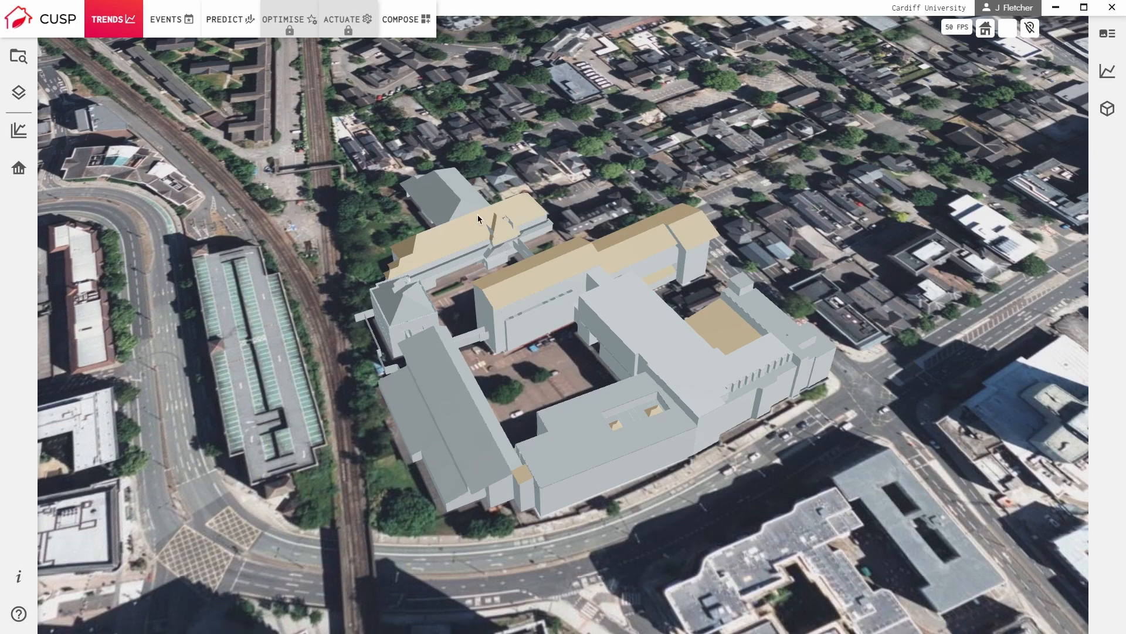
Generate a graph of the Queens building's actual ElectricityUsageMetered data from 11/07/2022 to 12/07/2022.
left_click(611, 295)
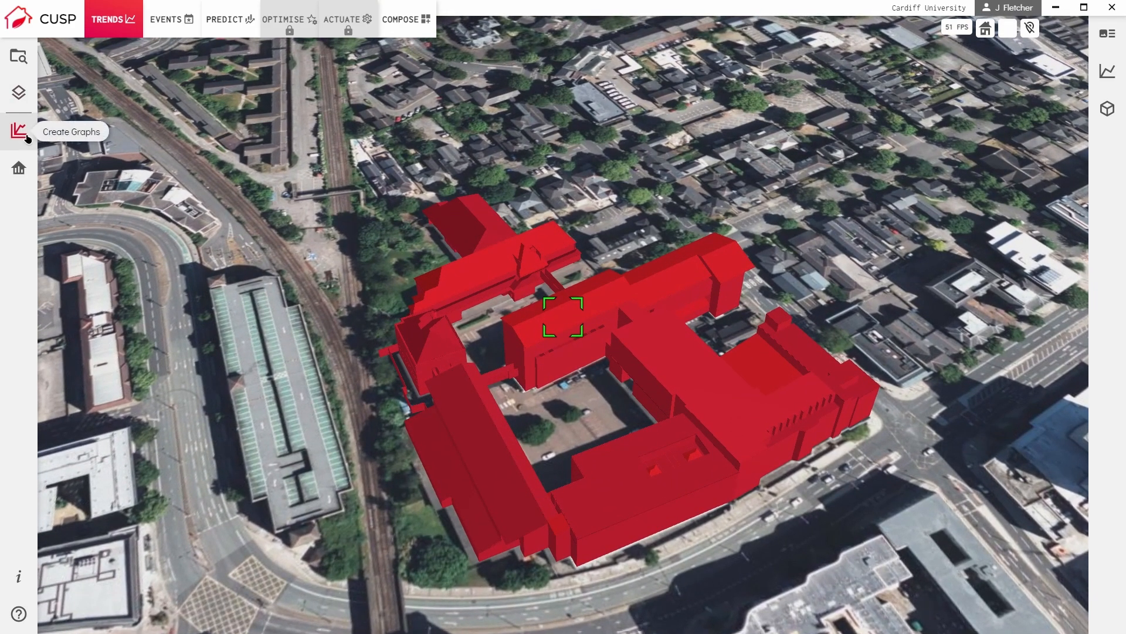
left_click(18, 130)
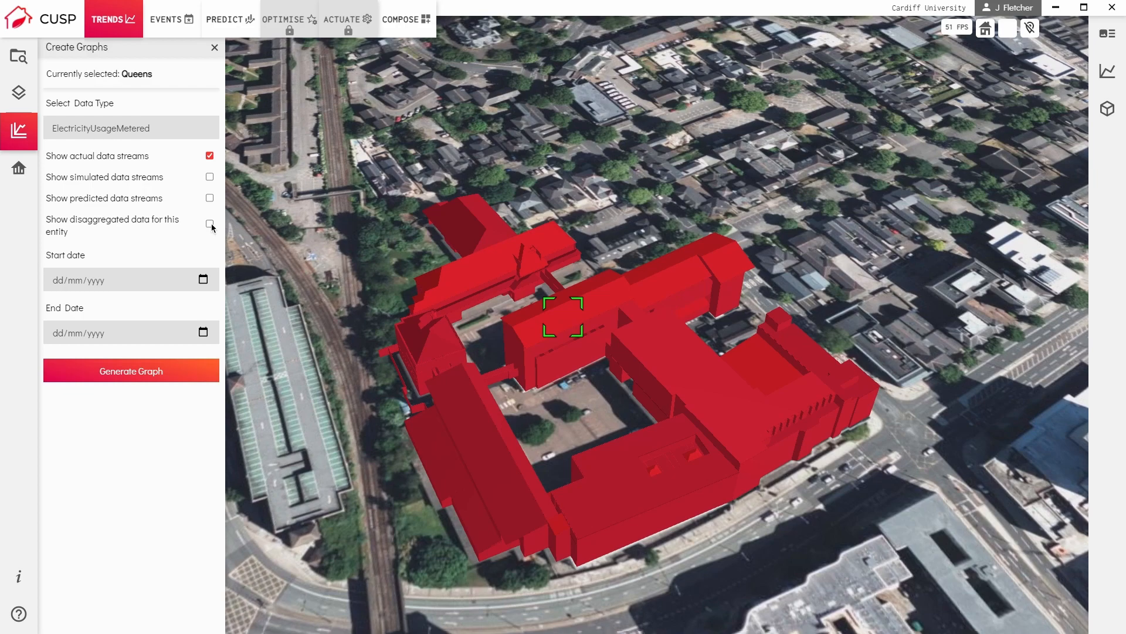
left_click(209, 288)
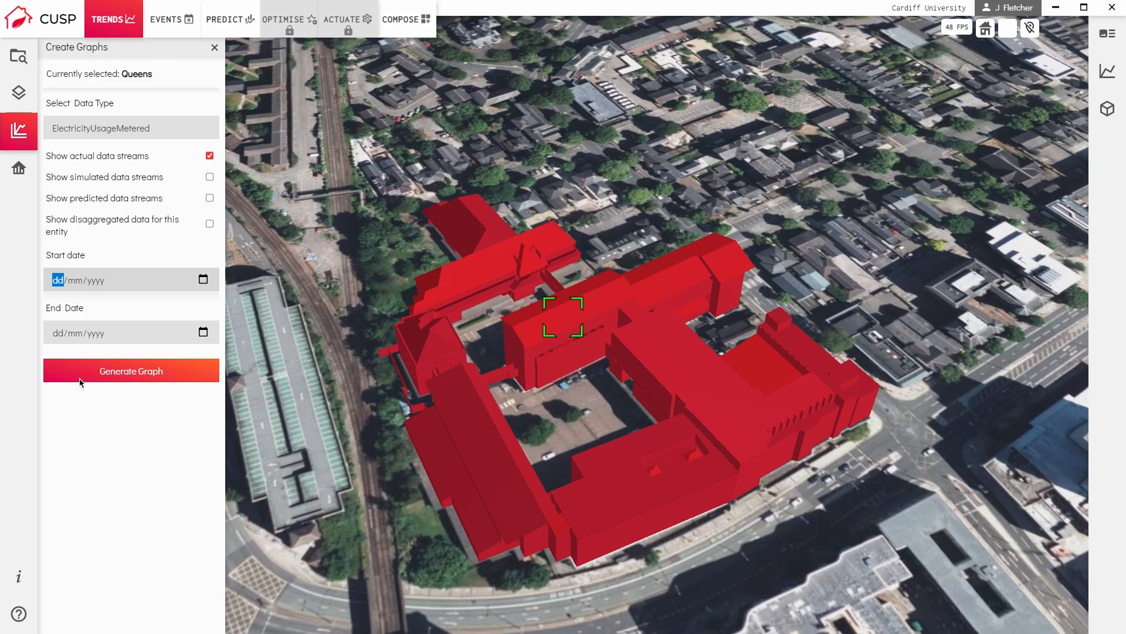
left_click(149, 452)
left_click(208, 336)
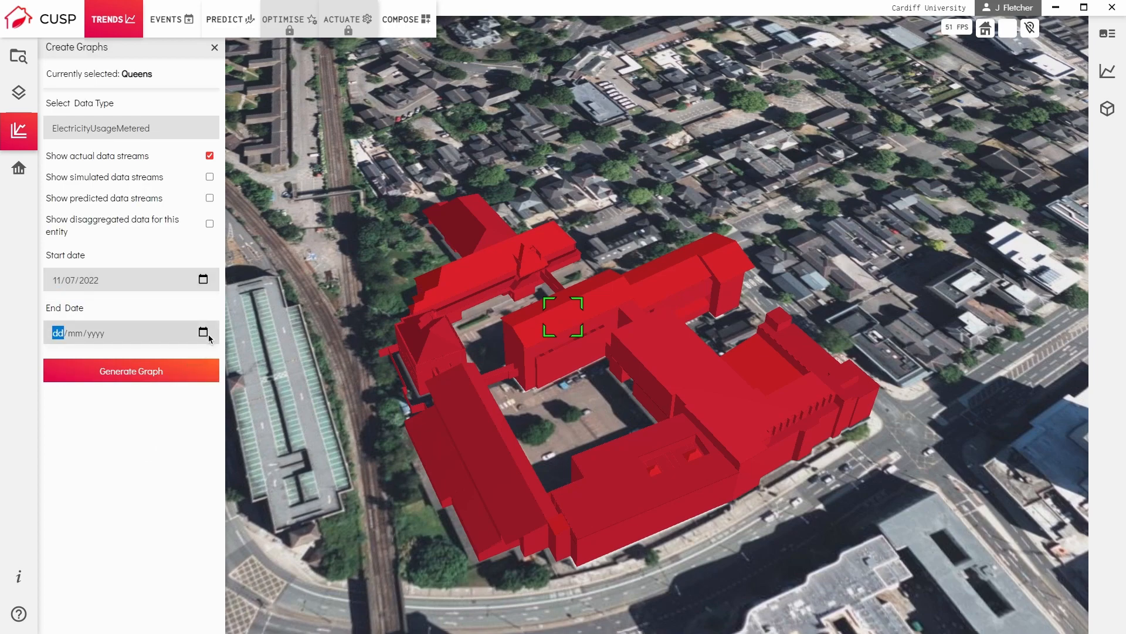
left_click(81, 440)
left_click(131, 376)
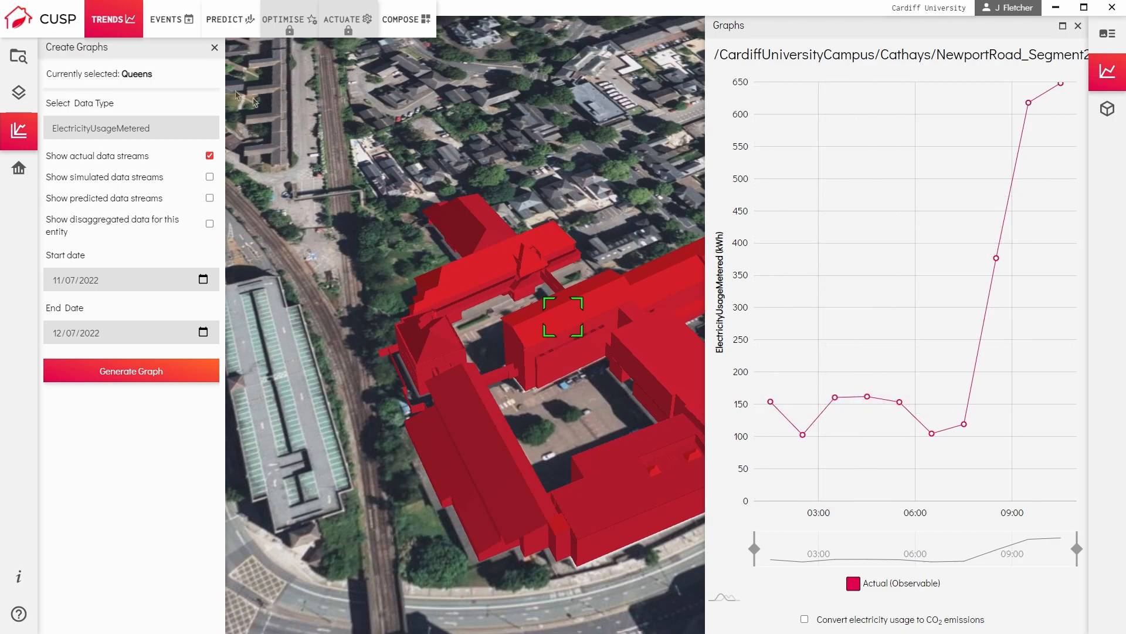
Enlarge the electricity usage graph, narrow it to roughly 05:00 to 07:00, and restore the full time range.
left_click(217, 50)
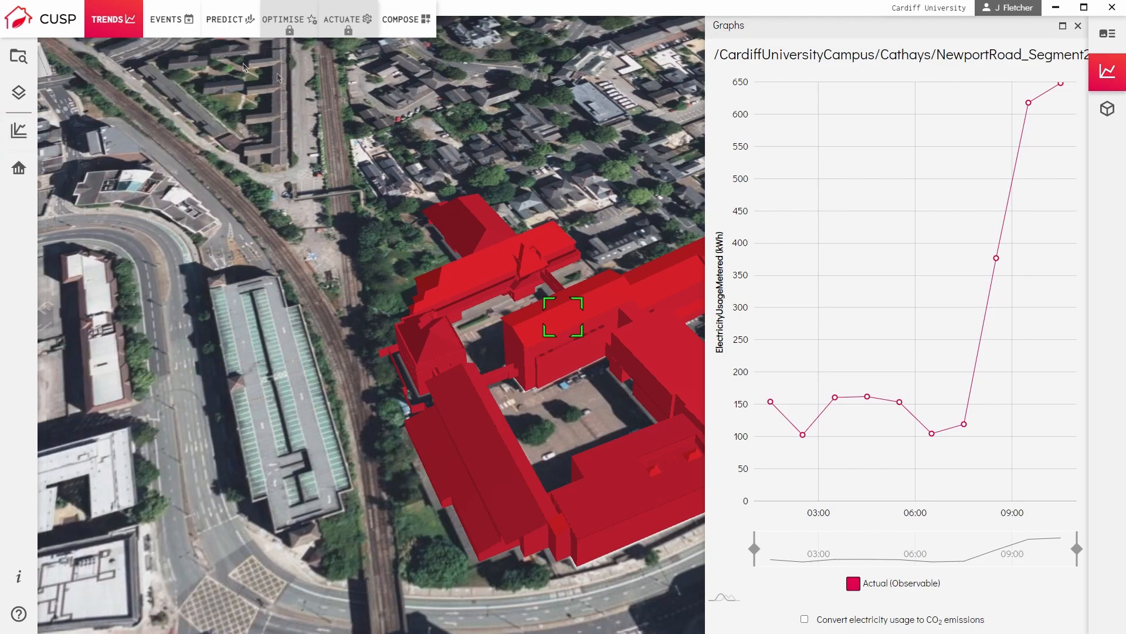
left_click(1072, 32)
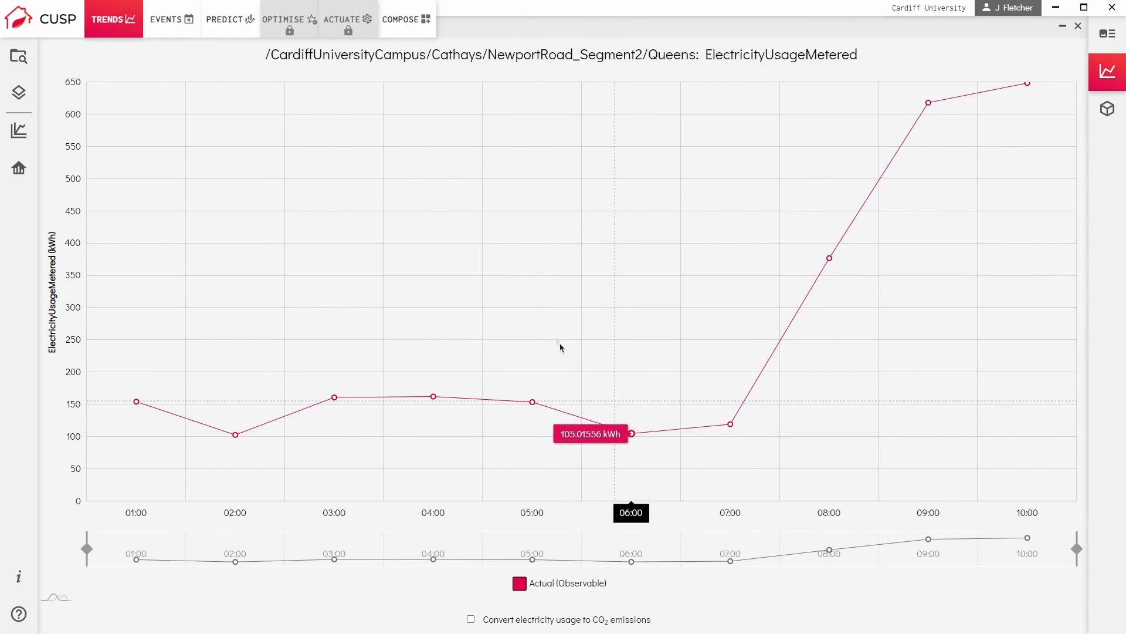
left_click_drag(527, 324, 756, 331)
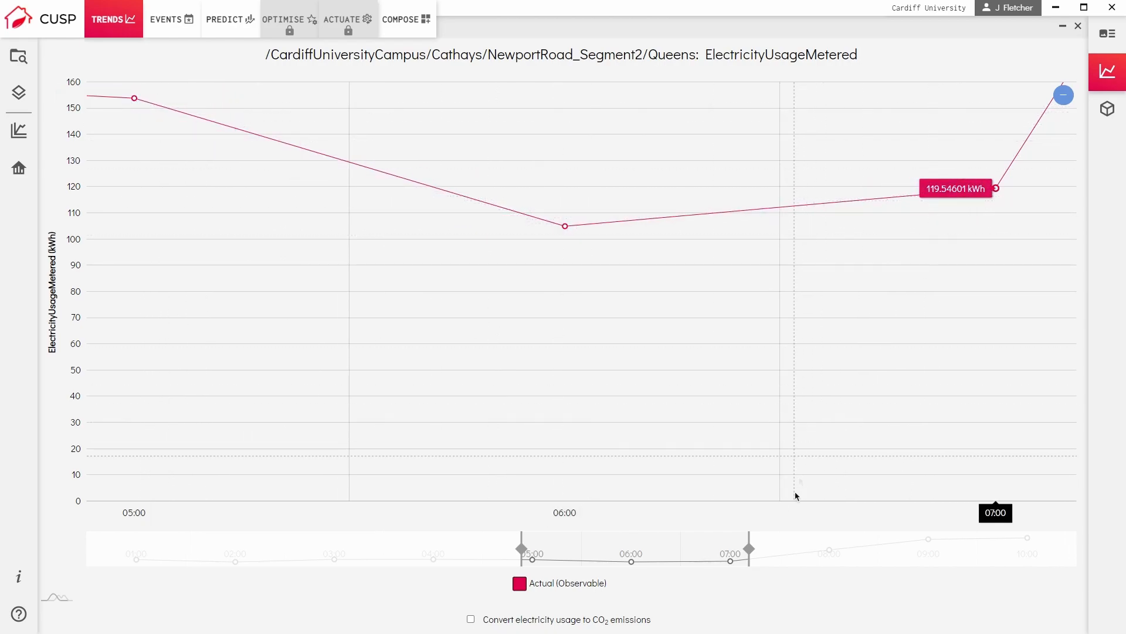
left_click_drag(759, 555, 1086, 553)
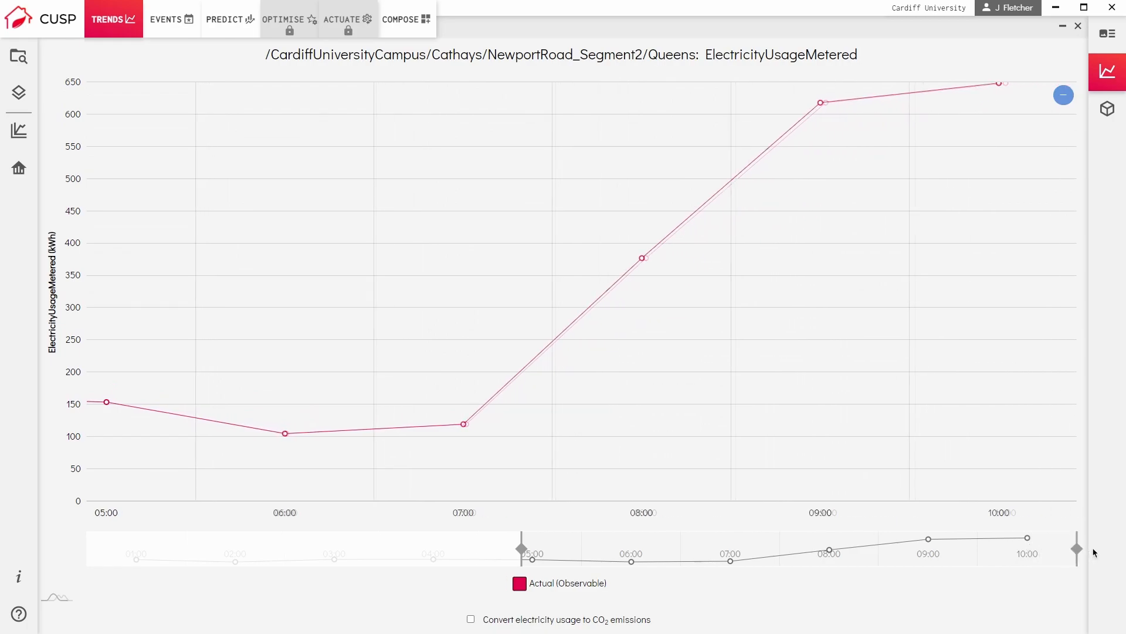
left_click_drag(521, 558, 87, 558)
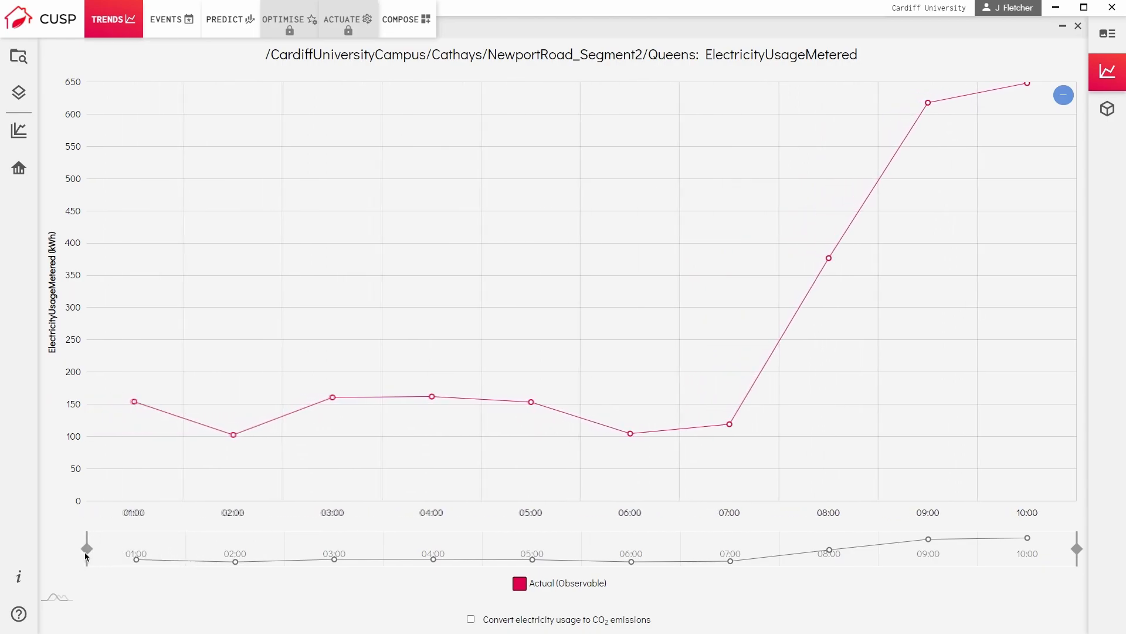
Toggle the Actual (Observable) series off and on again, and close the electricity usage graph.
left_click(529, 590)
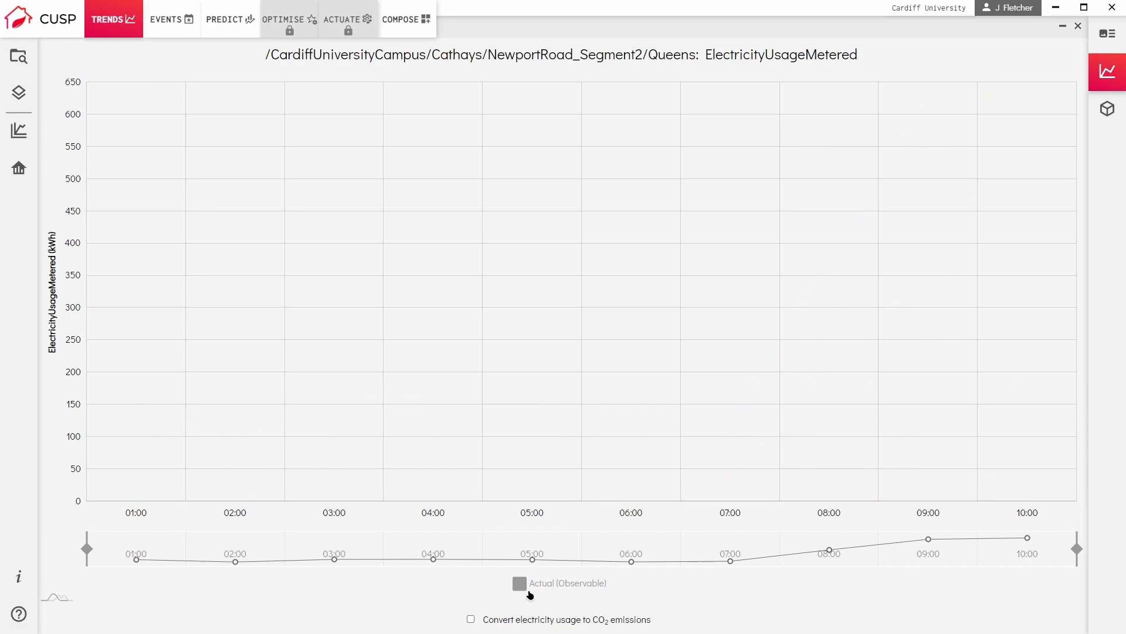
left_click(530, 595)
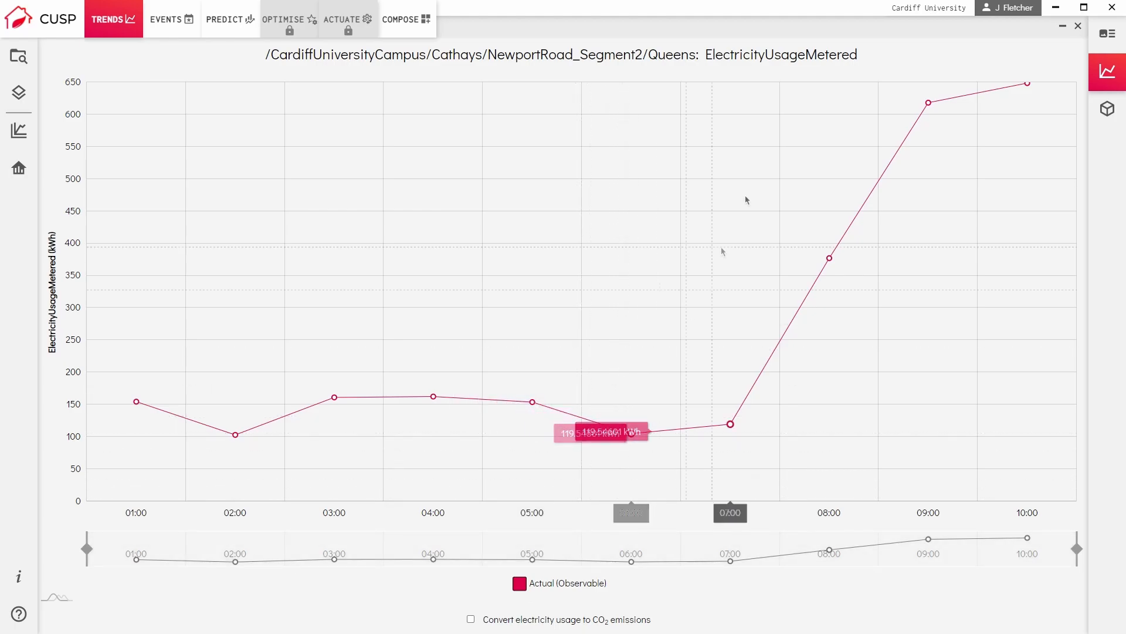
left_click(1067, 34)
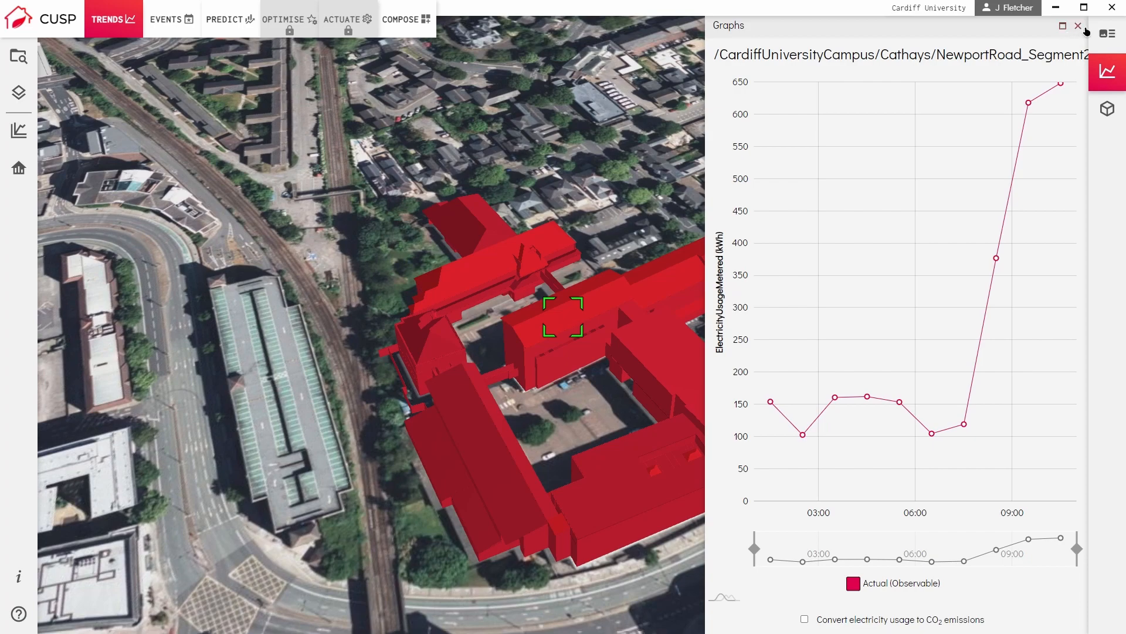
left_click(1080, 27)
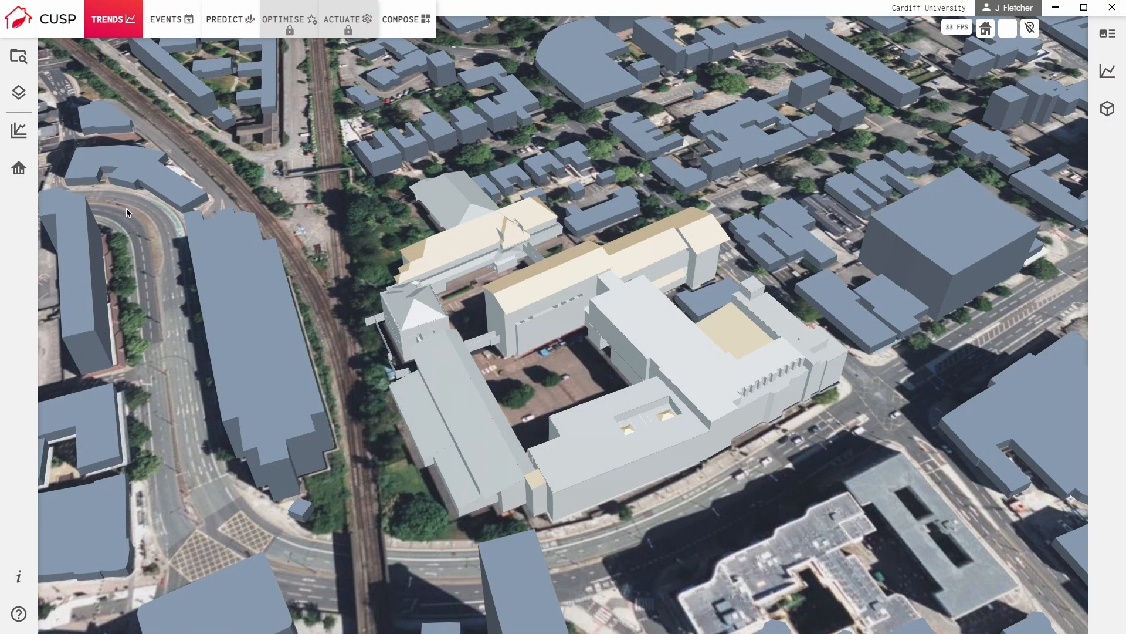
Run an ElectricityUsage simulation for the Queens building and for its Level_0 floor.
left_click(28, 185)
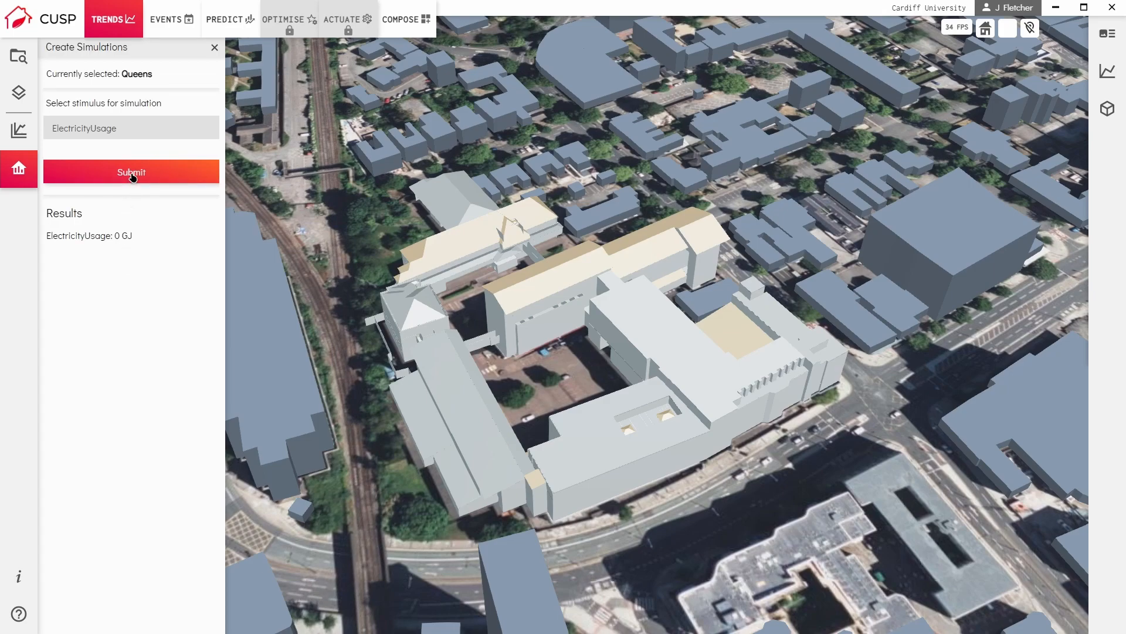
left_click(591, 514)
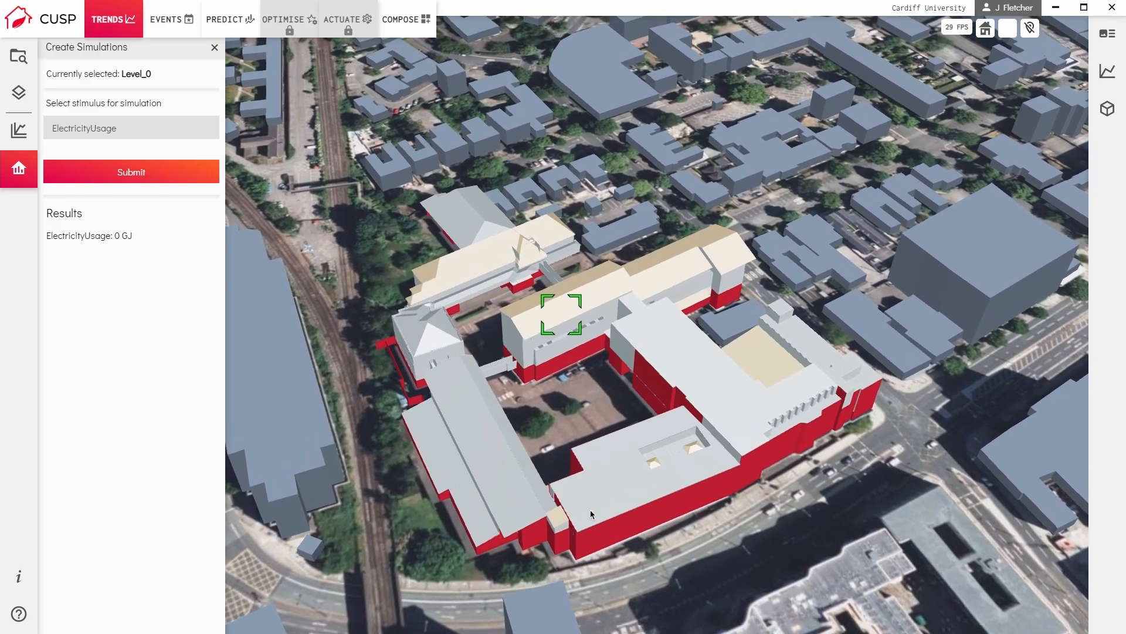
left_click(193, 182)
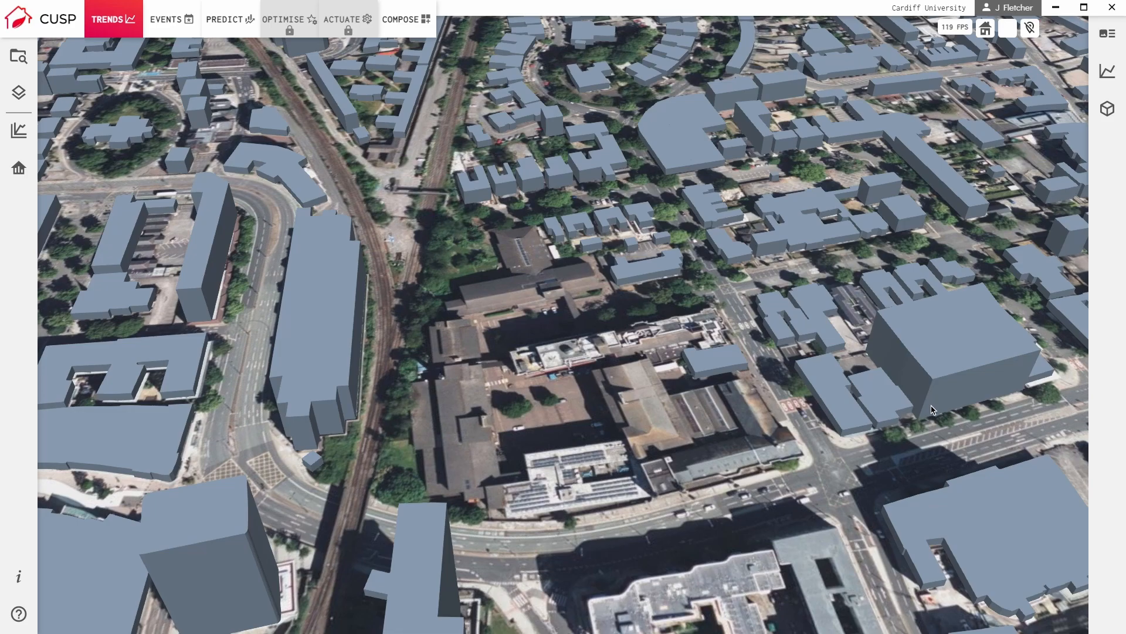
Start an IFC upload in Compose with building name Queens and its Newport Road segment in Cathays as the parent.
left_click(413, 36)
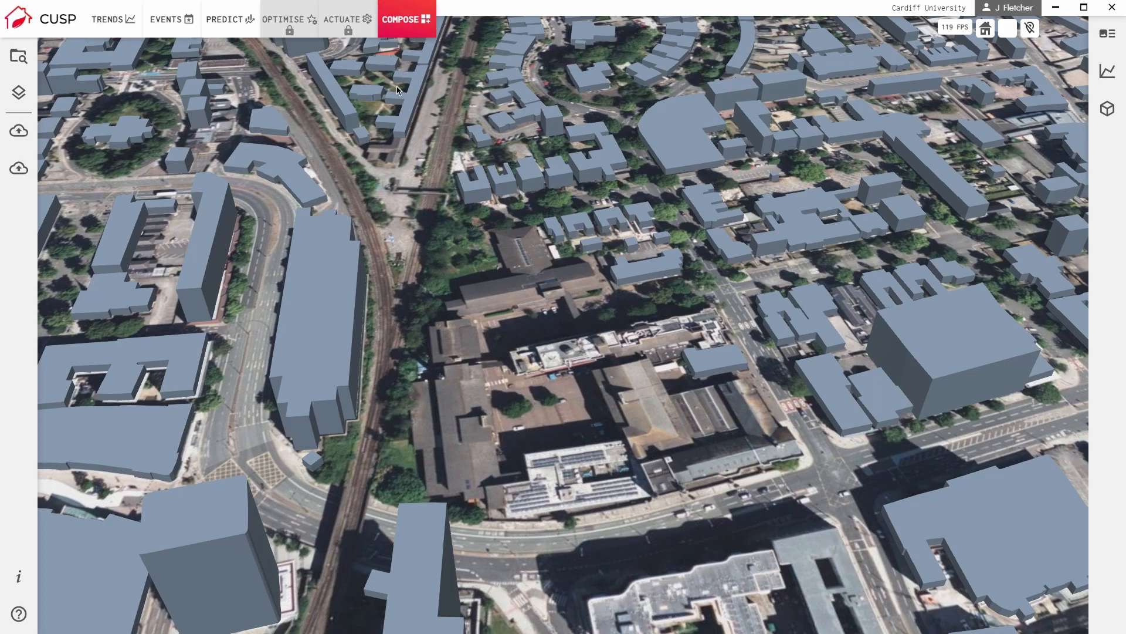
left_click(19, 131)
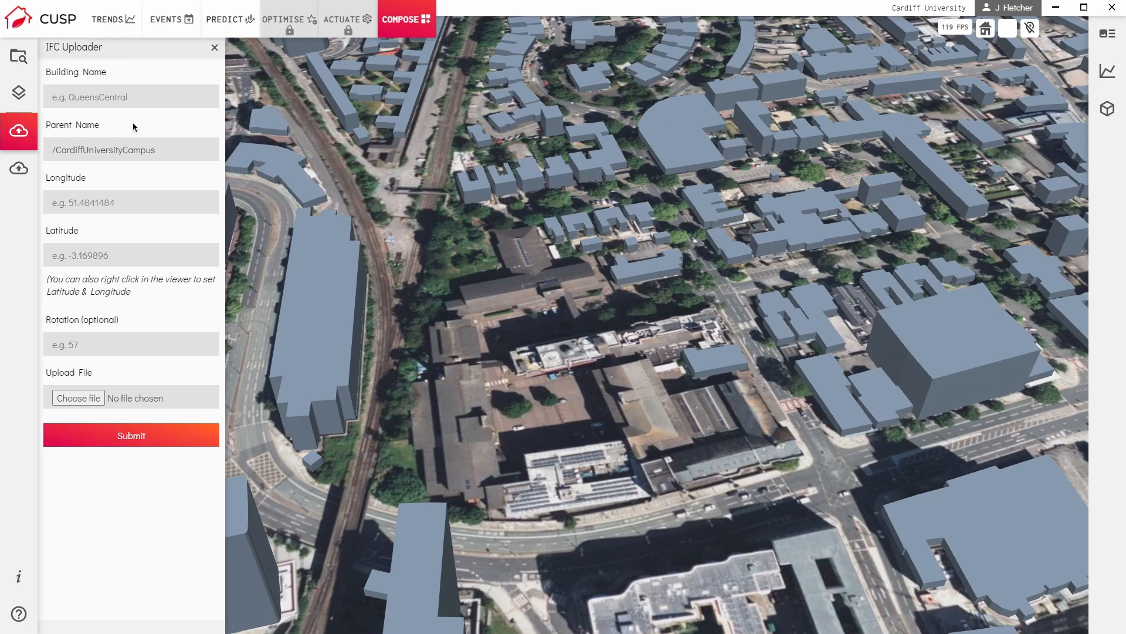
left_click(89, 105)
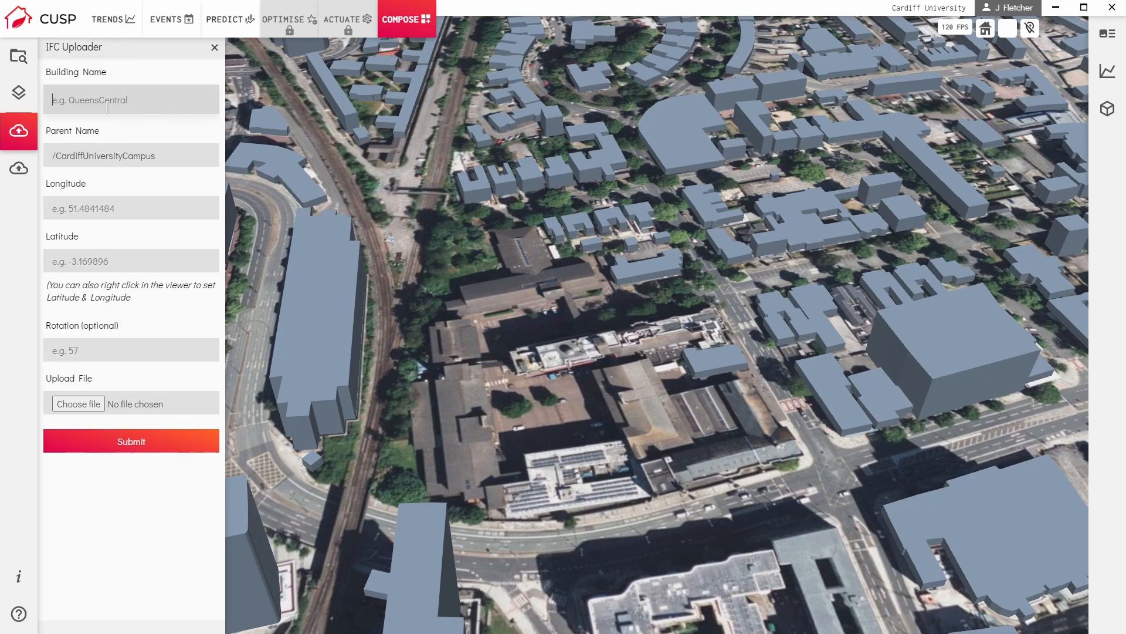
type("Queens")
left_click(148, 165)
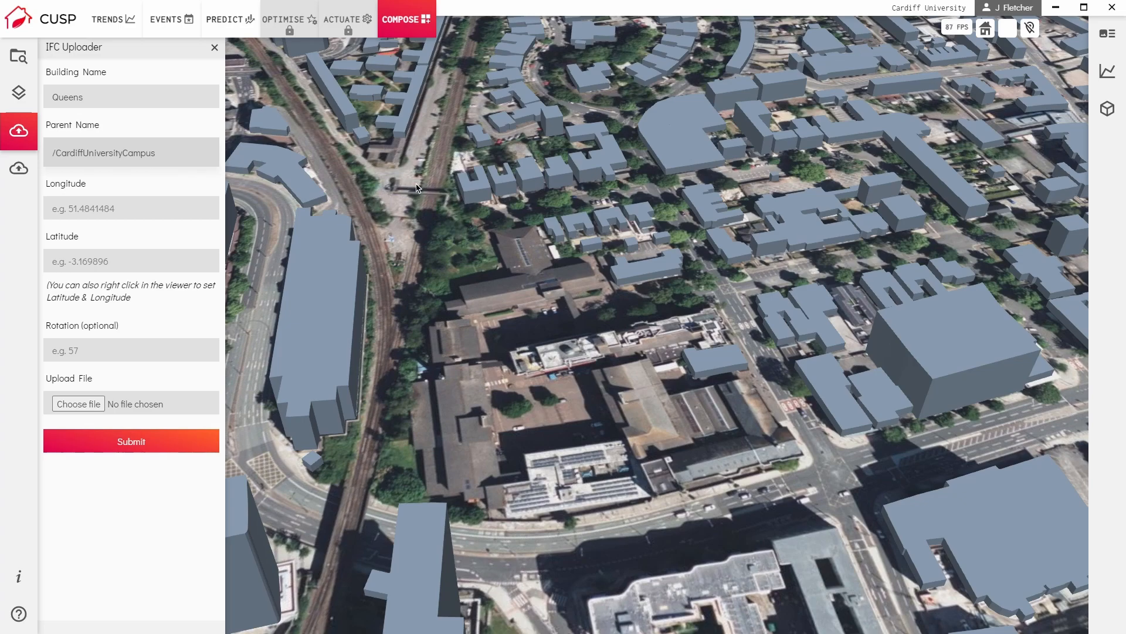
left_click(296, 273)
Pick several spots around the Queens site in the 3D view to fill in the building's longitude and latitude.
left_click(135, 217)
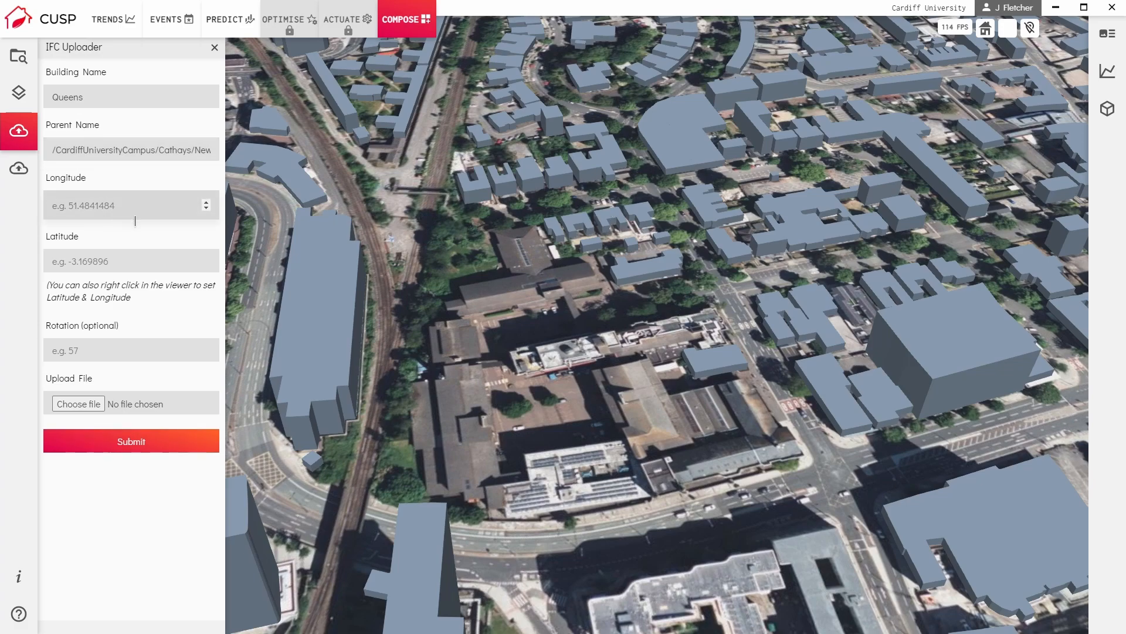
right_click(757, 289)
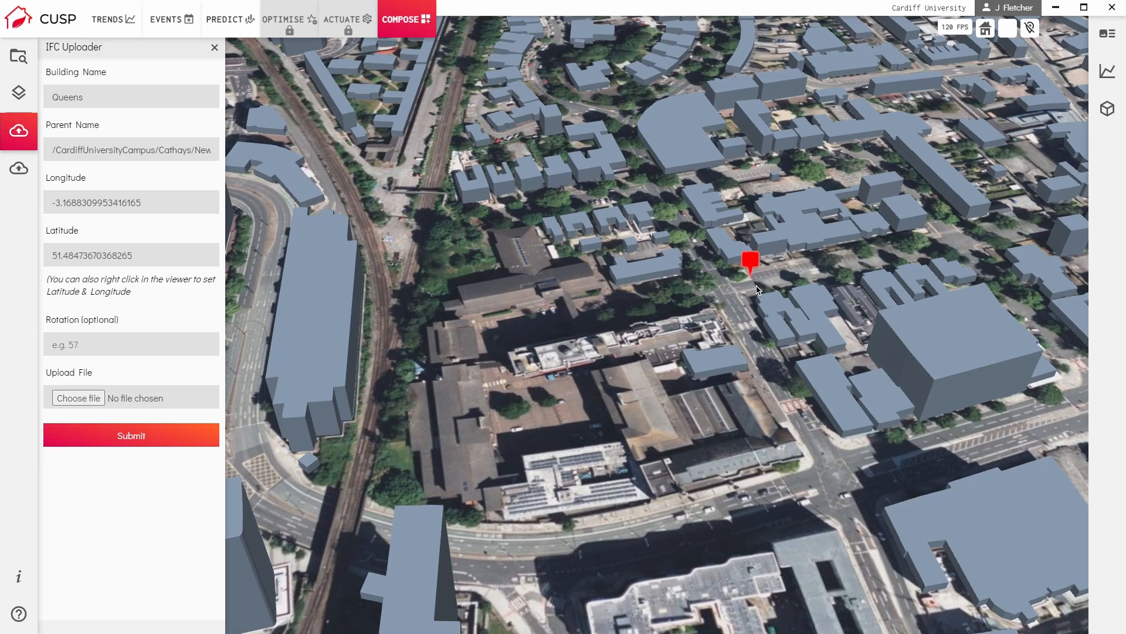
right_click(471, 280)
right_click(416, 429)
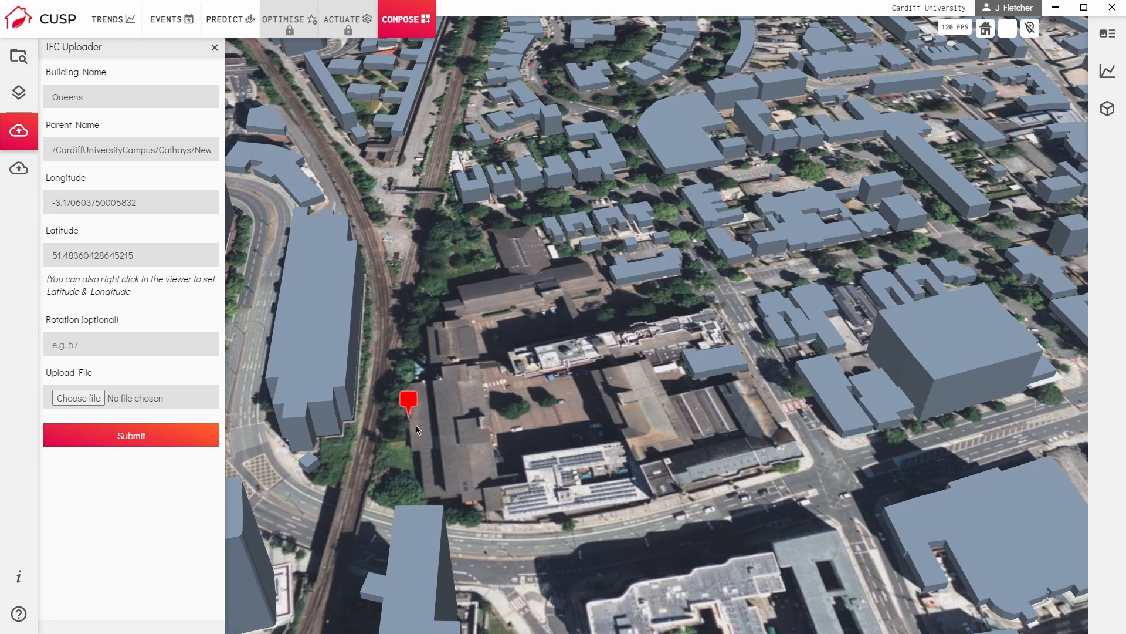
right_click(690, 502)
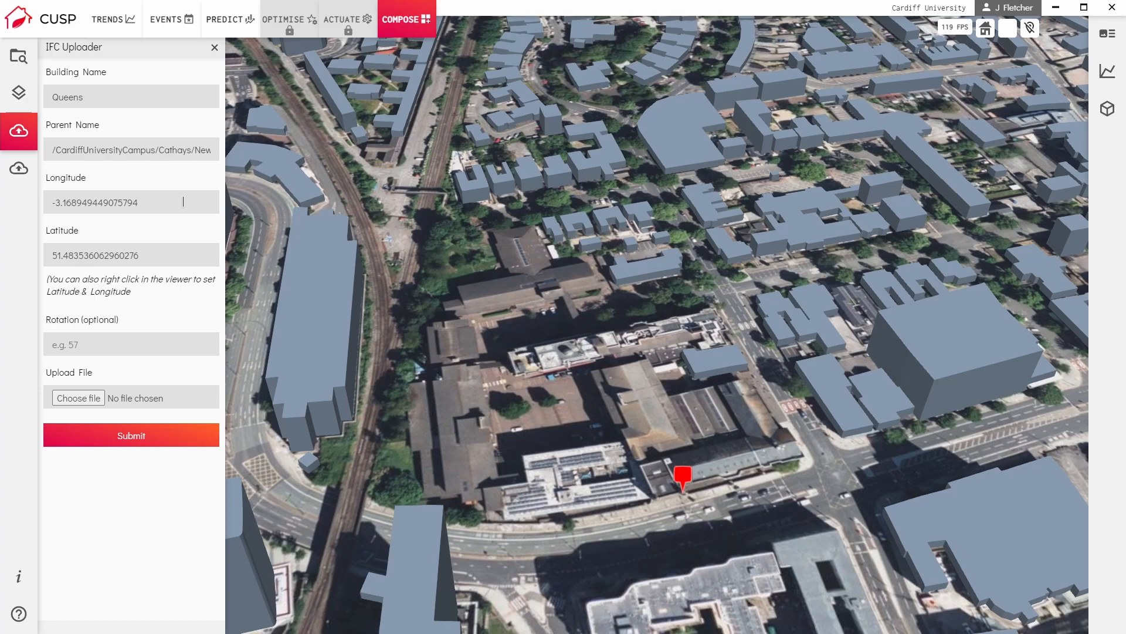
Set the building's latitude to 51.48415 and its longitude to -3.169896.
left_click(155, 264)
left_click_drag(155, 265, 42, 269)
type("51.48415")
left_click(154, 202)
left_click_drag(155, 205, 43, 212)
type("-3.169896")
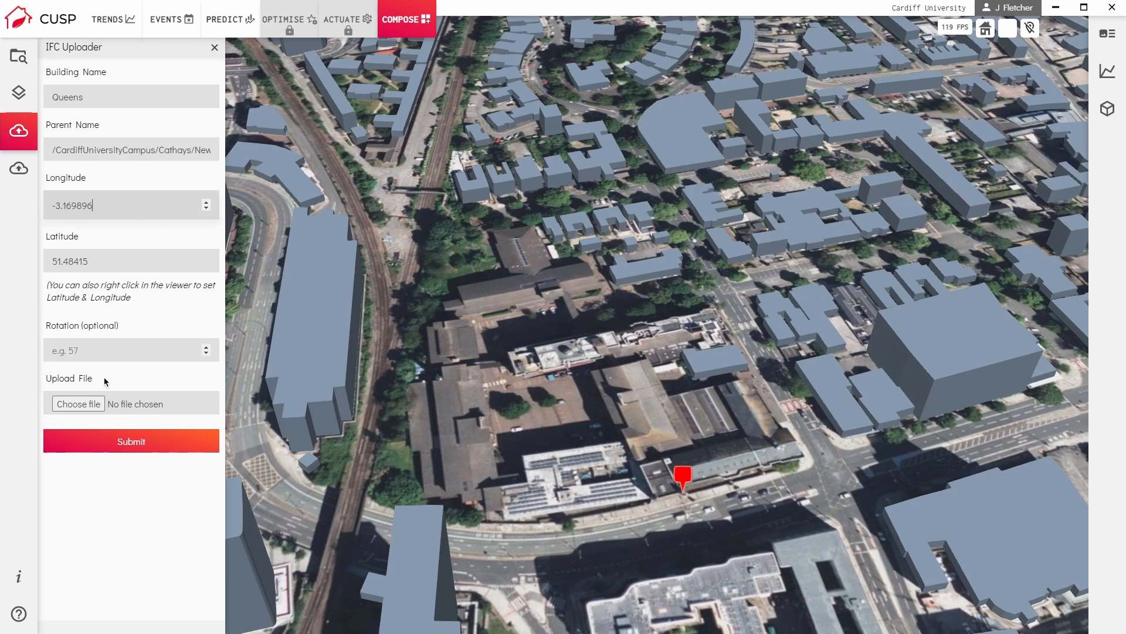
Set the rotation to 0, choose queens.ifc as the file, and submit the IFC upload.
left_click(120, 359)
left_click(101, 403)
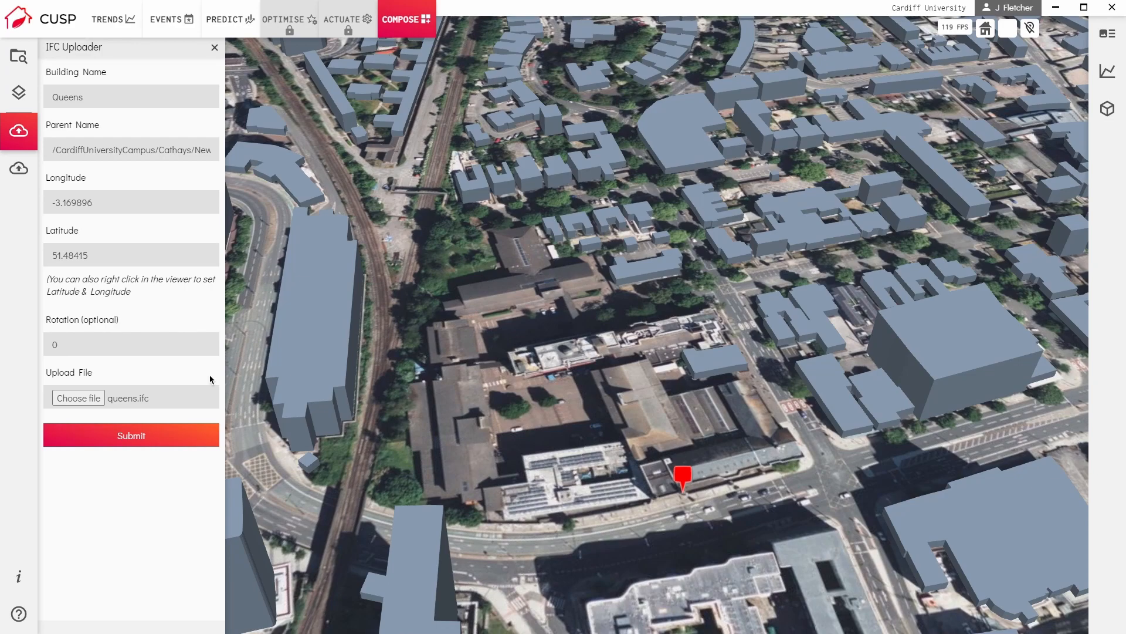
left_click(172, 445)
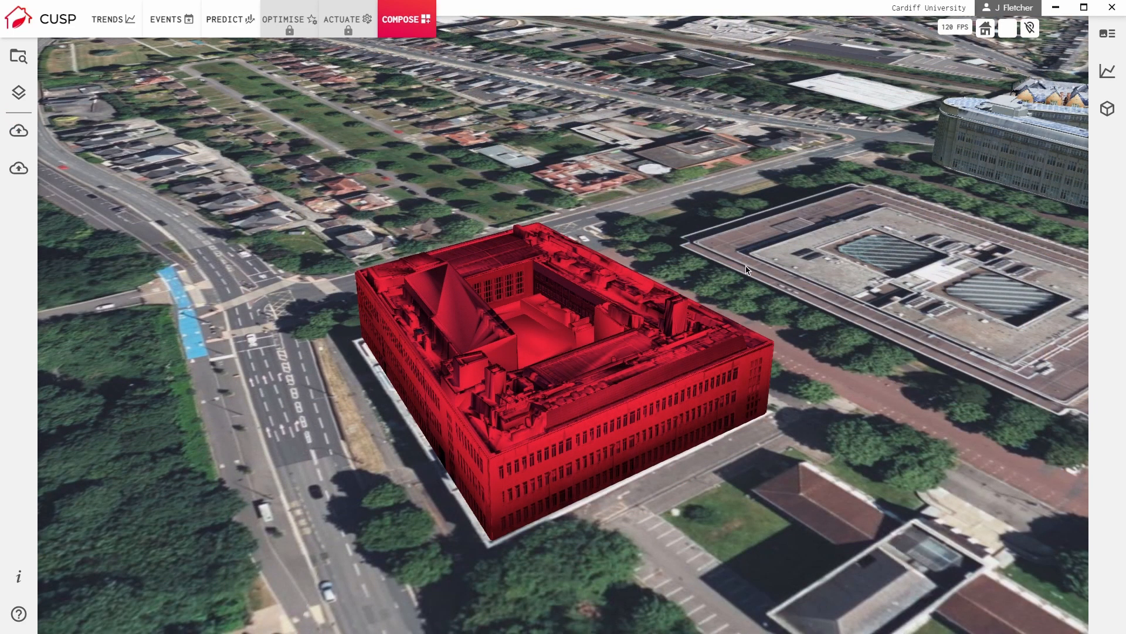
Upload the pngkey.com PNG file as an asset of type test for the entity under the campus's Cathays path.
left_click(36, 176)
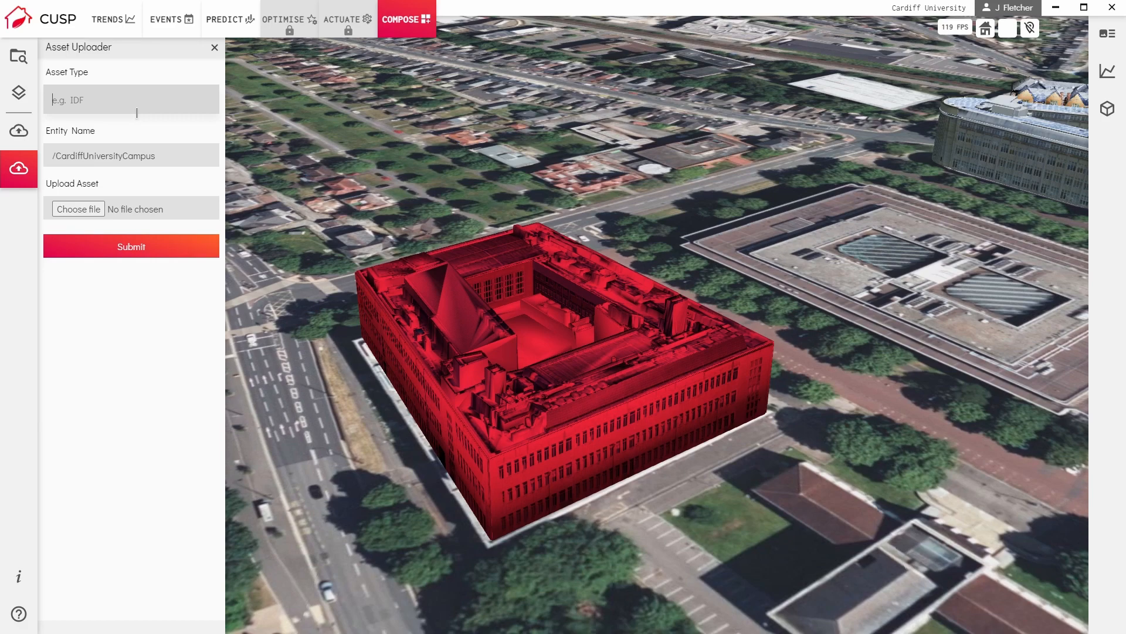
type("test")
left_click(153, 163)
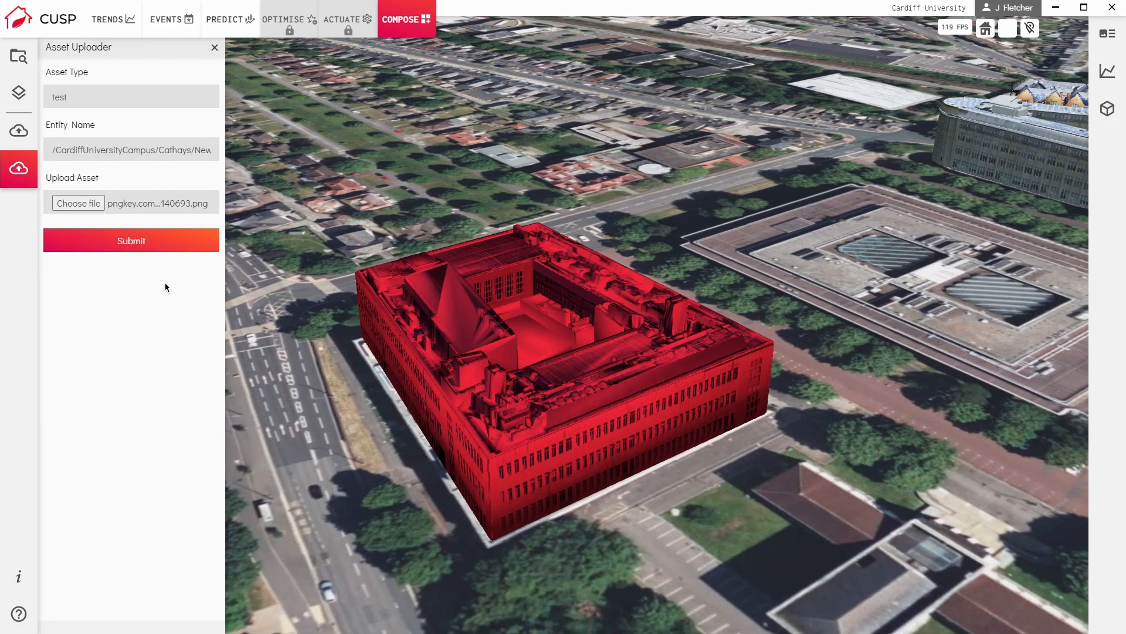
left_click(150, 251)
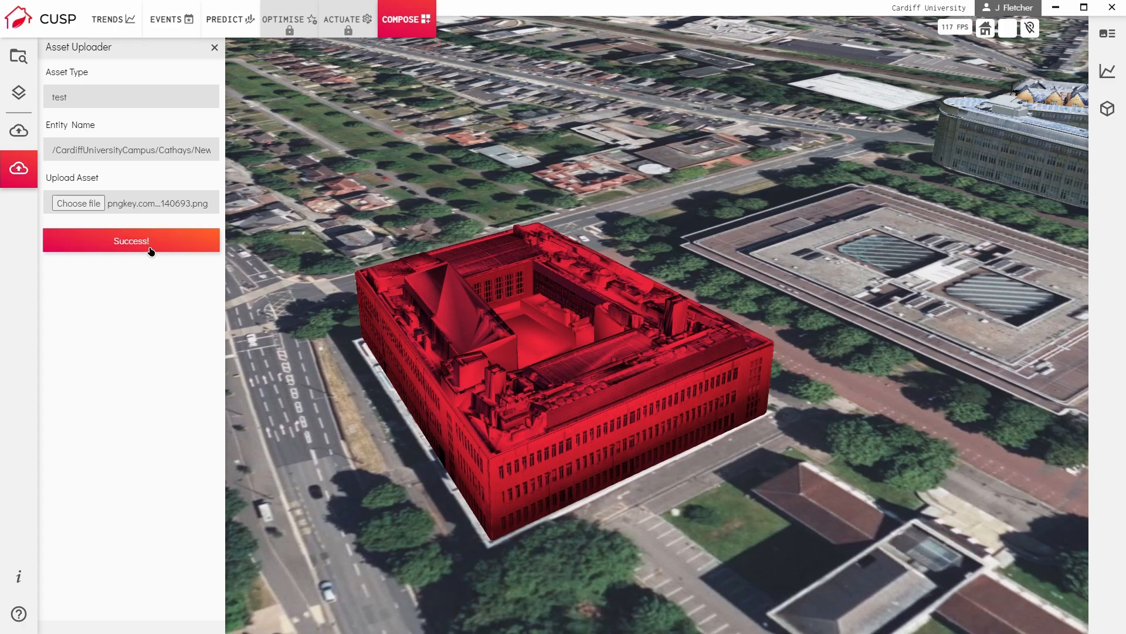
scroll(436, 429, "down", 5)
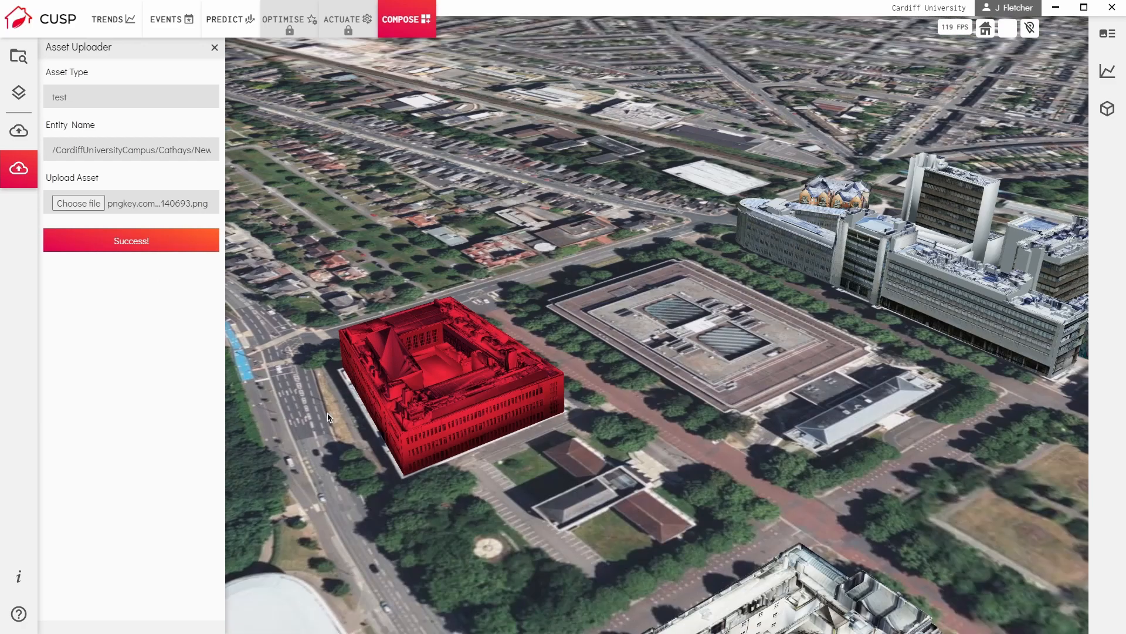
scroll(436, 428, "down", 5)
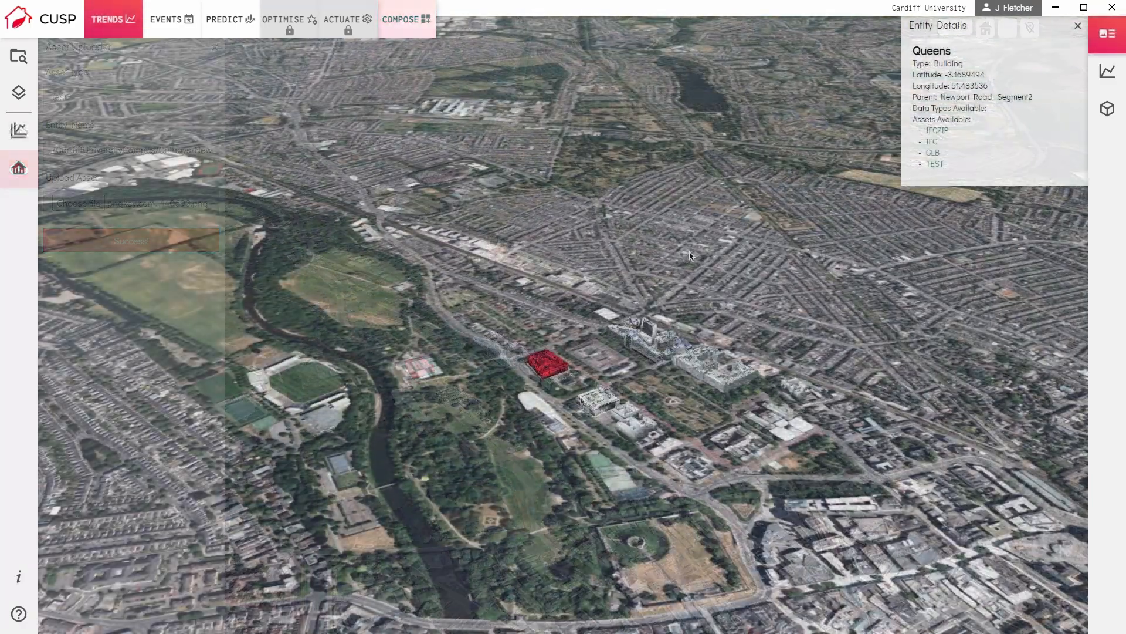